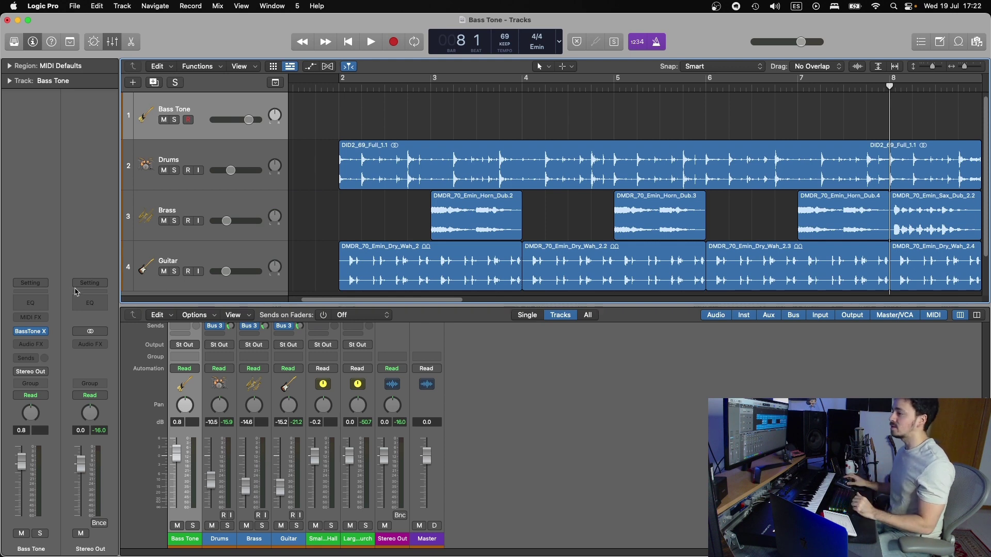
# - Open the BassTone X instrument on the Bass Tone track, place its window clear of the track headers, and record a MIDI bass part
pyautogui.click(32, 333)
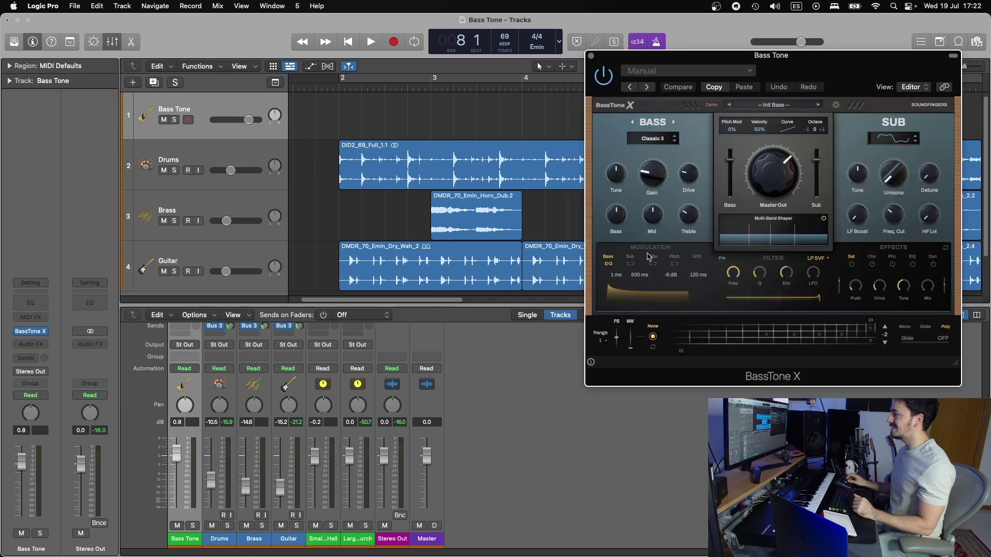
pyautogui.moveTo(805, 67); pyautogui.dragTo(523, 127)
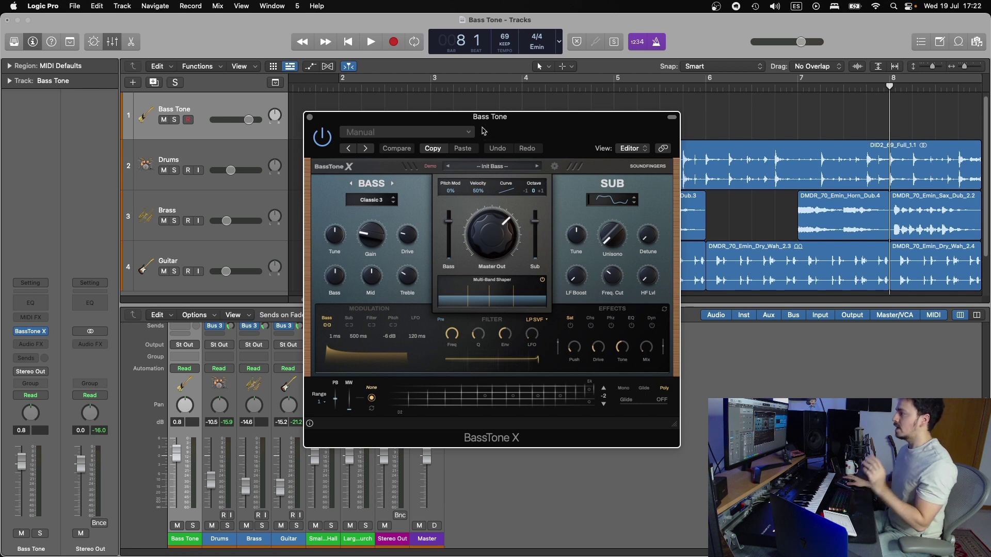
pyautogui.moveTo(482, 124); pyautogui.dragTo(634, 118)
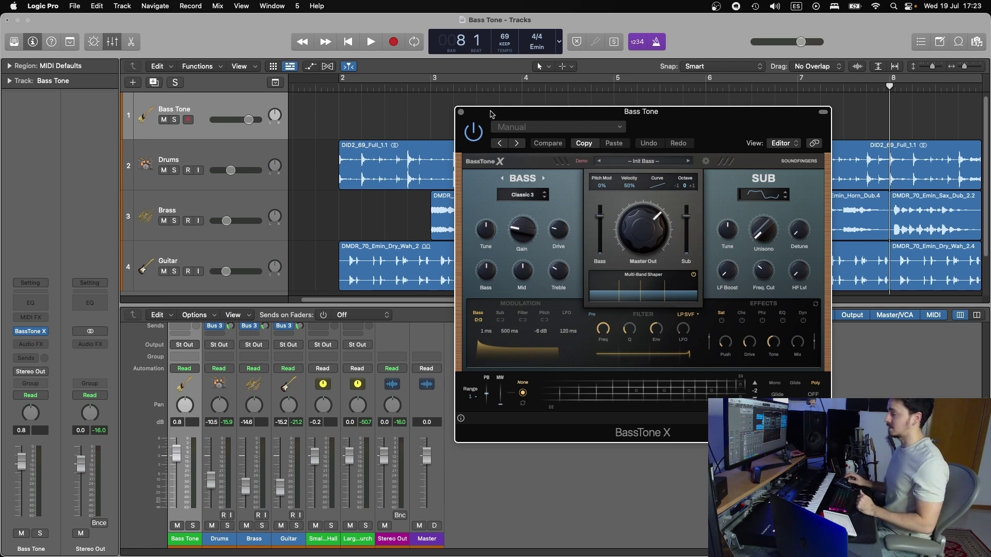
pyautogui.press('r')
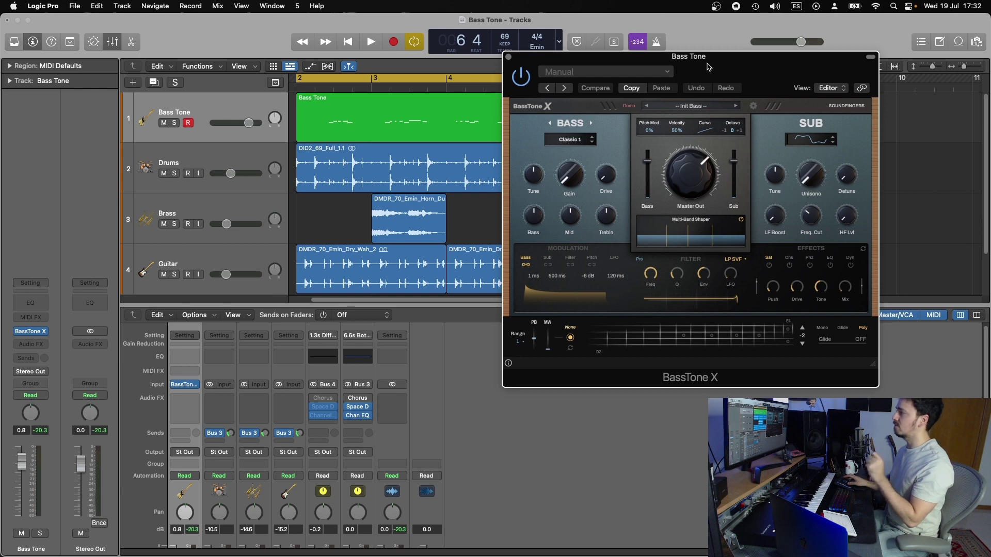
pyautogui.moveTo(709, 67); pyautogui.dragTo(654, 60)
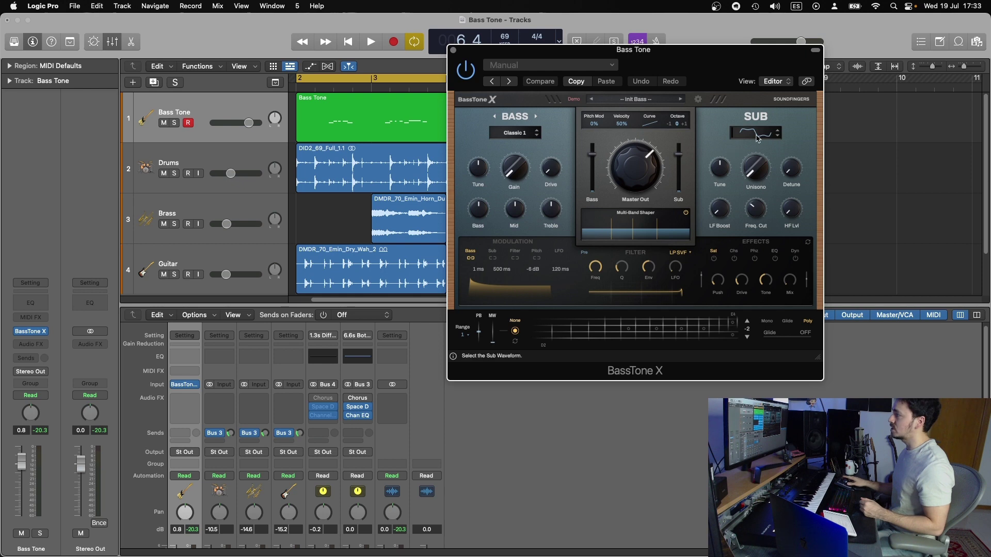
# - Choose the Classic 1 bass amp model, solo the Bass Tone track and start playback
pyautogui.click(537, 133)
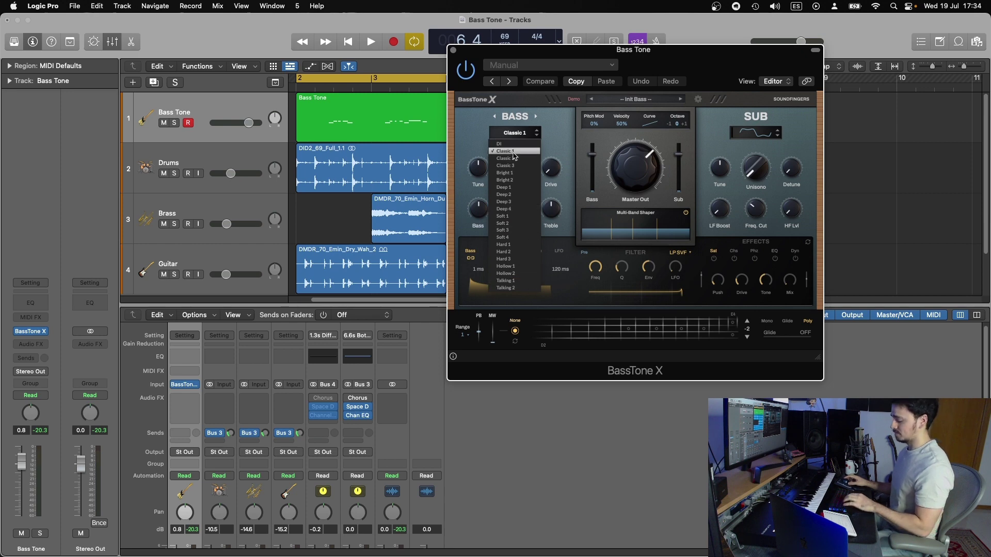
pyautogui.click(514, 151)
pyautogui.press('s')
pyautogui.press('space')
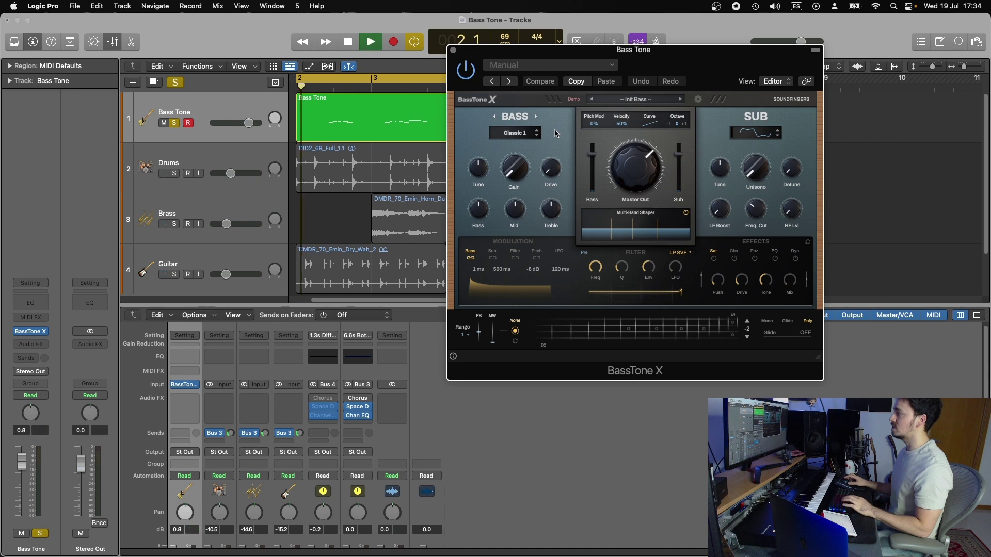
# - Audition the Bright 1, Deep 1 and Soft 1 bass amp models during playback, leaving Soft 1 selected
pyautogui.click(511, 135)
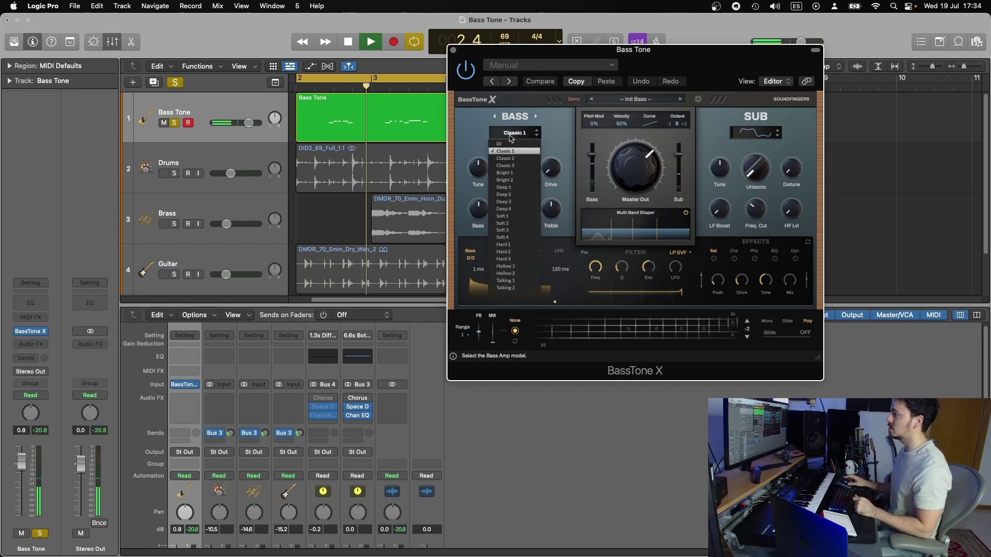
pyautogui.click(512, 173)
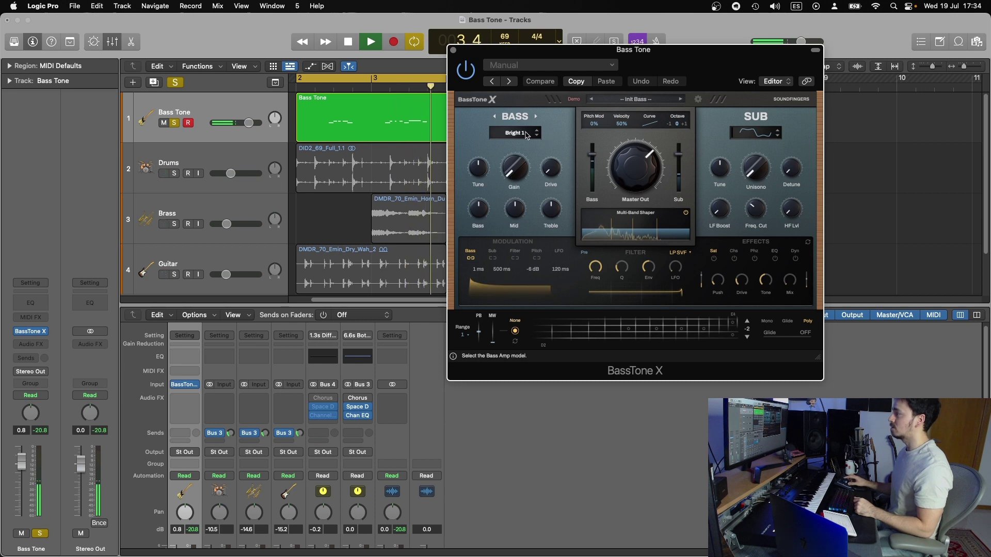
pyautogui.click(527, 134)
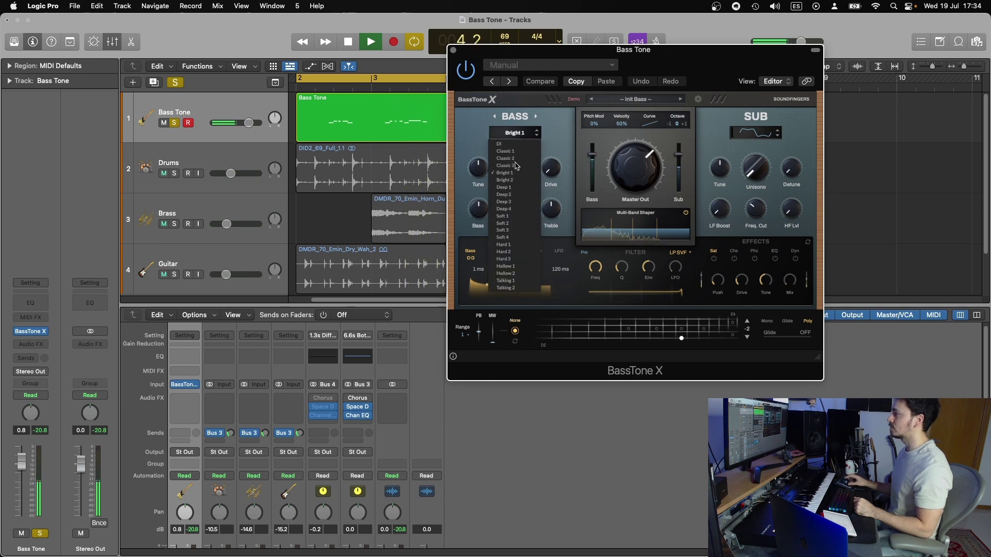
pyautogui.click(511, 188)
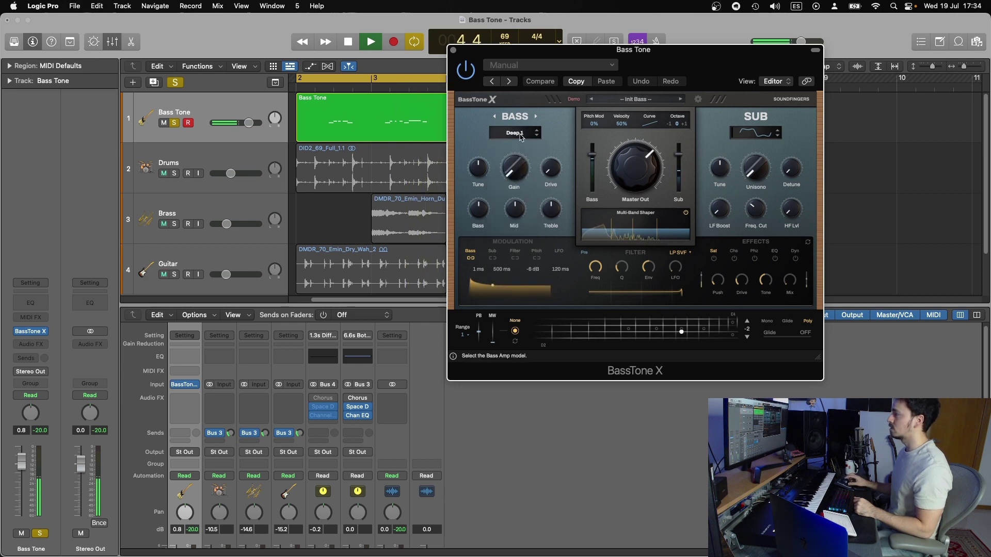
pyautogui.click(521, 135)
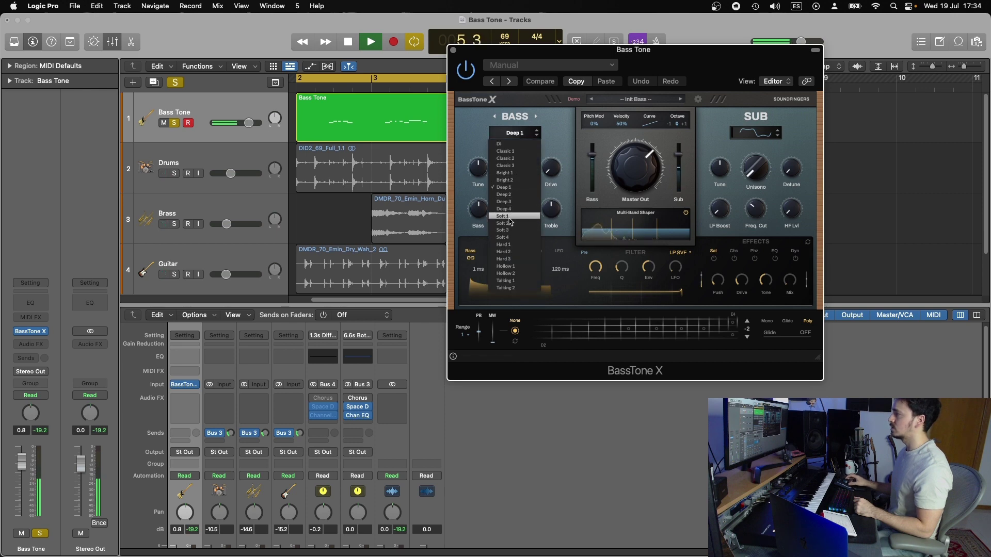
pyautogui.click(510, 217)
pyautogui.click(520, 133)
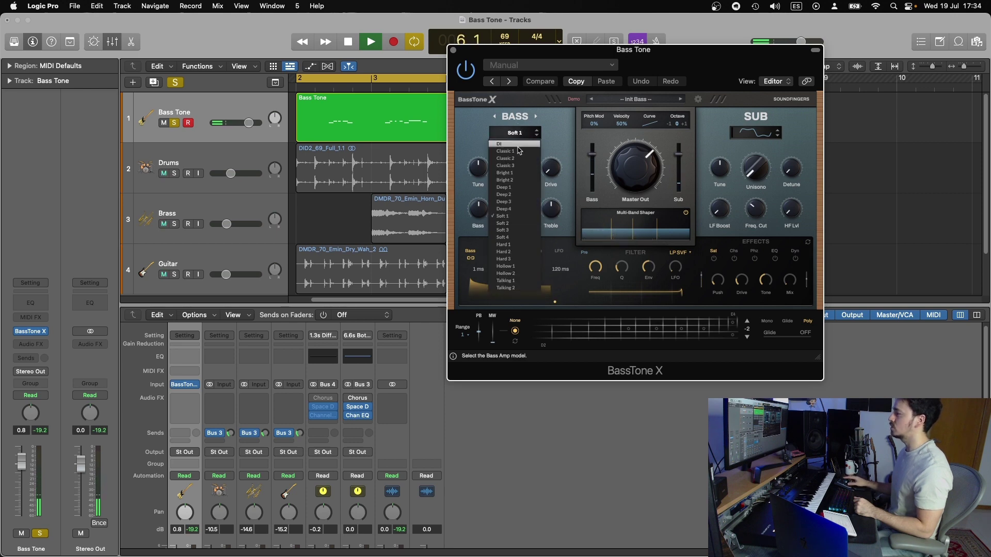
pyautogui.click(557, 145)
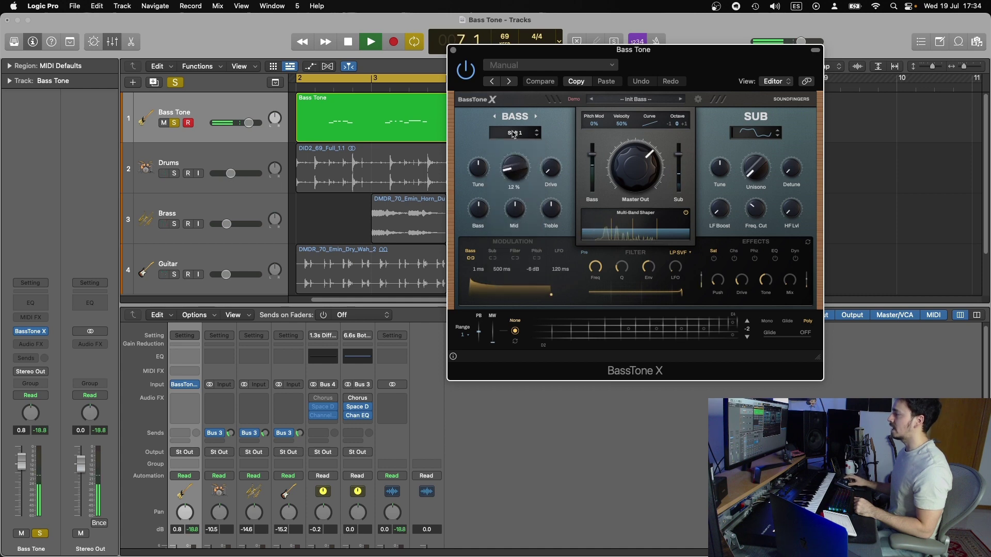
# - Raise the bass amp's gain, set its drive to 41% and Mid to 13%, and adjust its Bass and Treble tone controls
pyautogui.moveTo(513, 135); pyautogui.dragTo(515, 123)
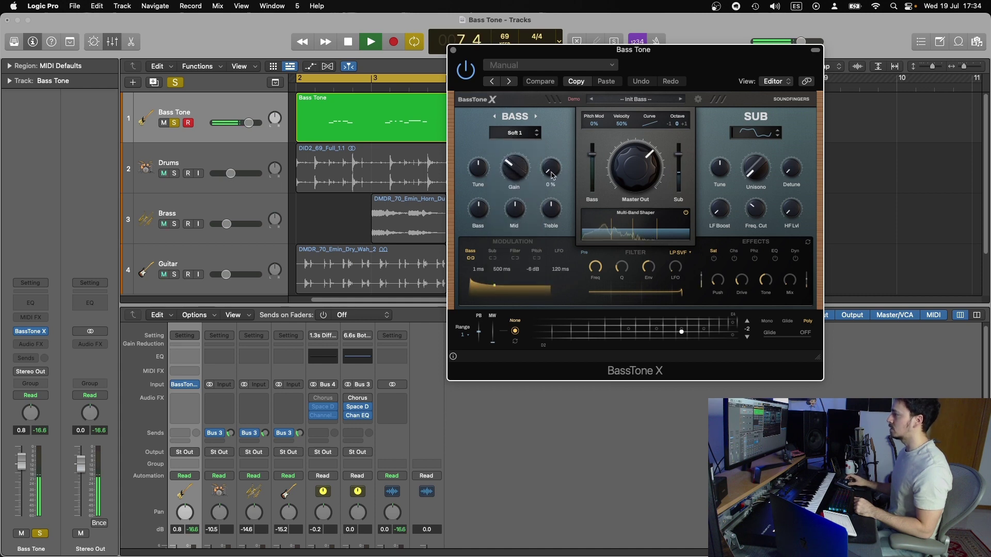
pyautogui.moveTo(552, 176); pyautogui.dragTo(547, 164)
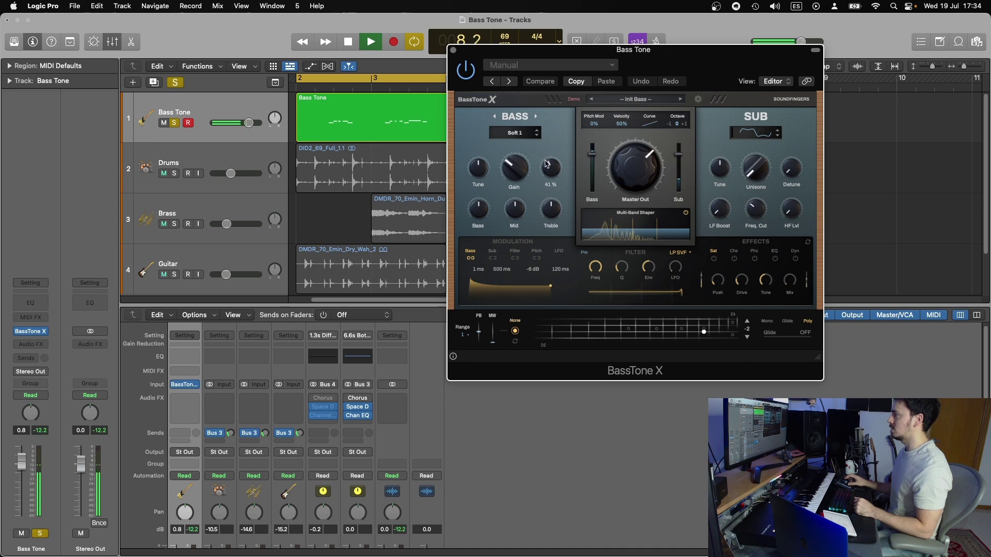
pyautogui.moveTo(510, 208)
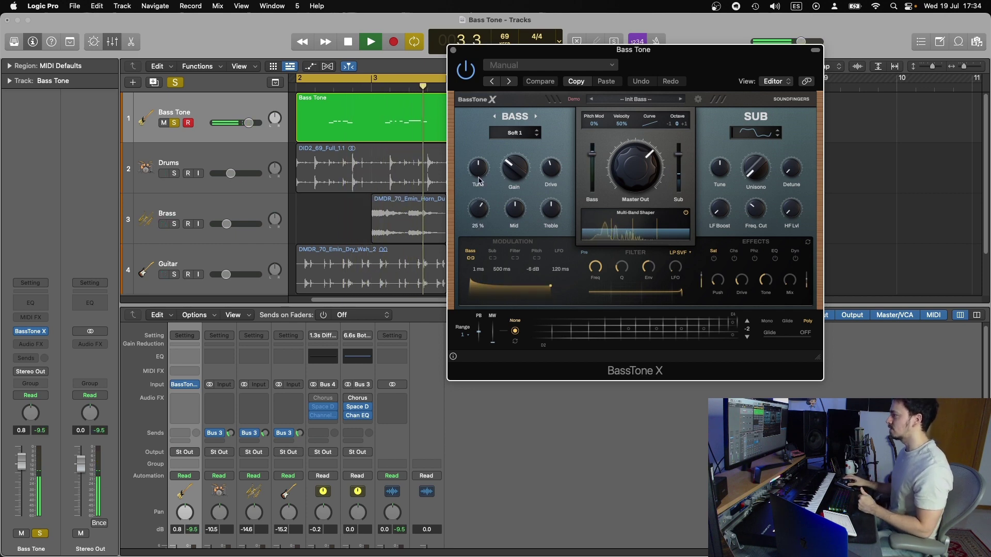
pyautogui.moveTo(547, 216)
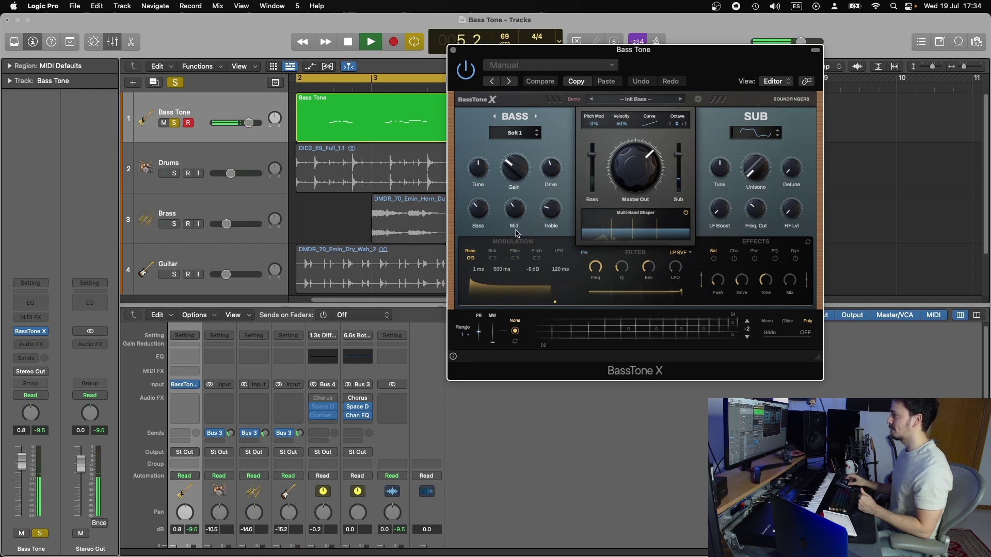
pyautogui.moveTo(517, 233); pyautogui.dragTo(522, 183)
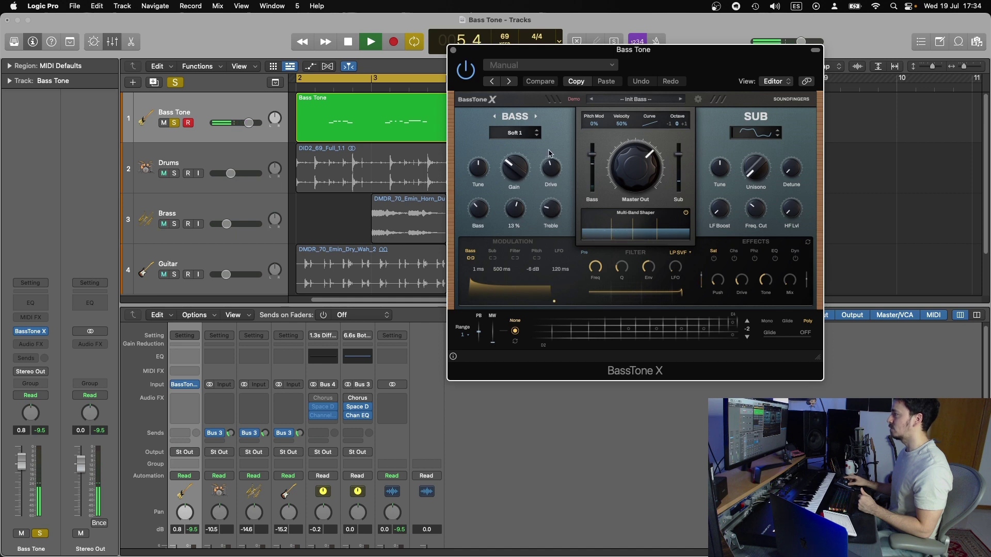
pyautogui.moveTo(549, 172)
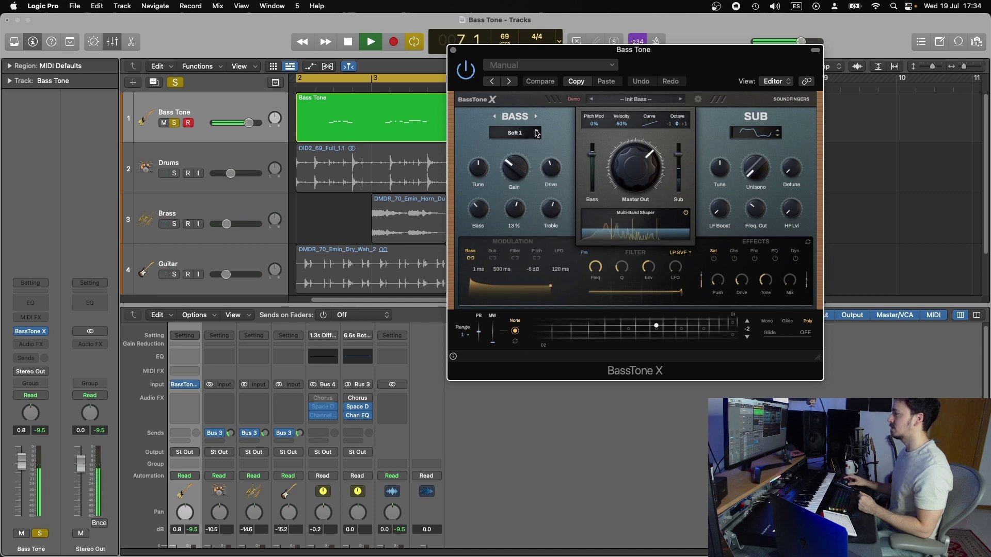
# - Step the bass amp model back from Soft 1 to Deep 3
pyautogui.click(535, 131)
pyautogui.click(535, 131)
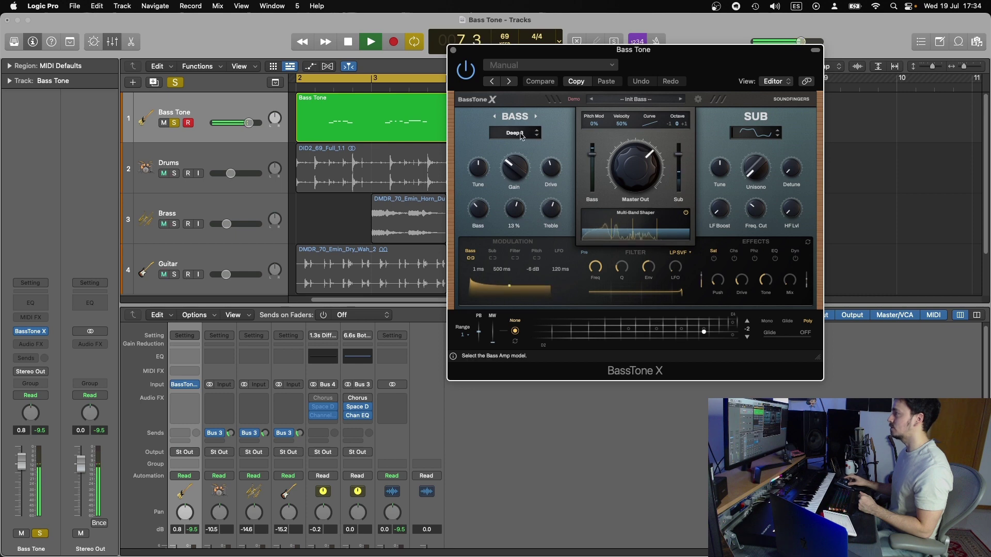
pyautogui.click(516, 133)
pyautogui.click(567, 161)
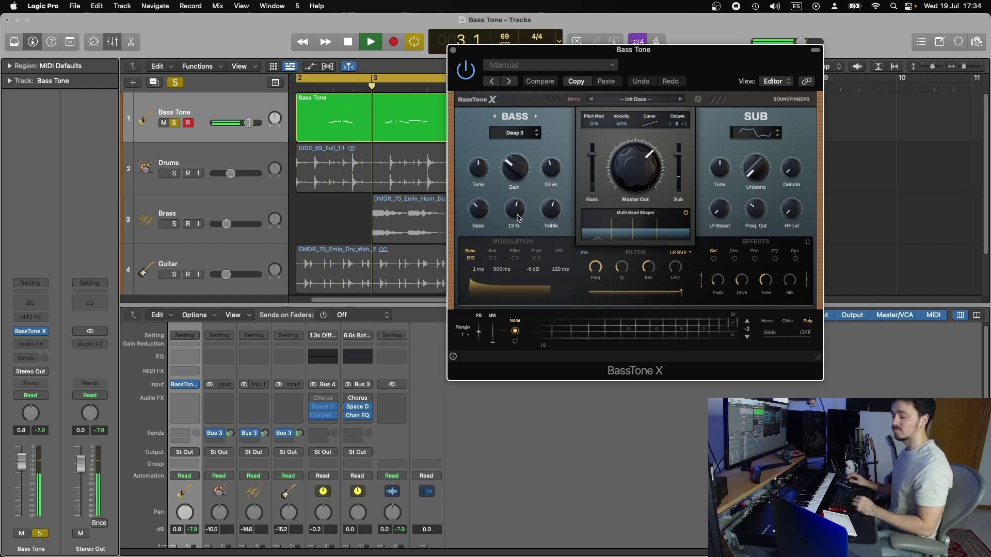
pyautogui.moveTo(519, 218)
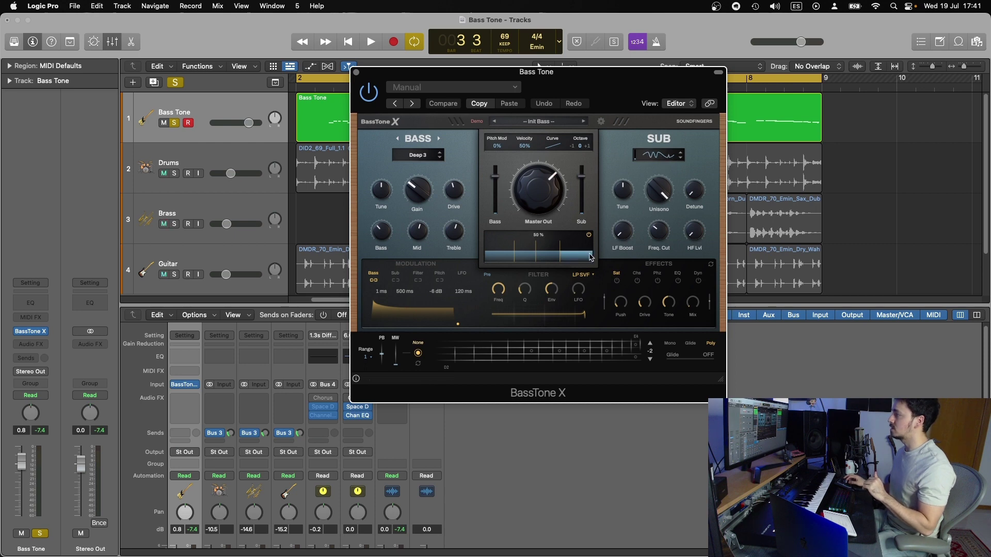
# - Lower the sub's Unisono to 1 oscillator, and raise it to about three quarters of its range
pyautogui.moveTo(583, 178)
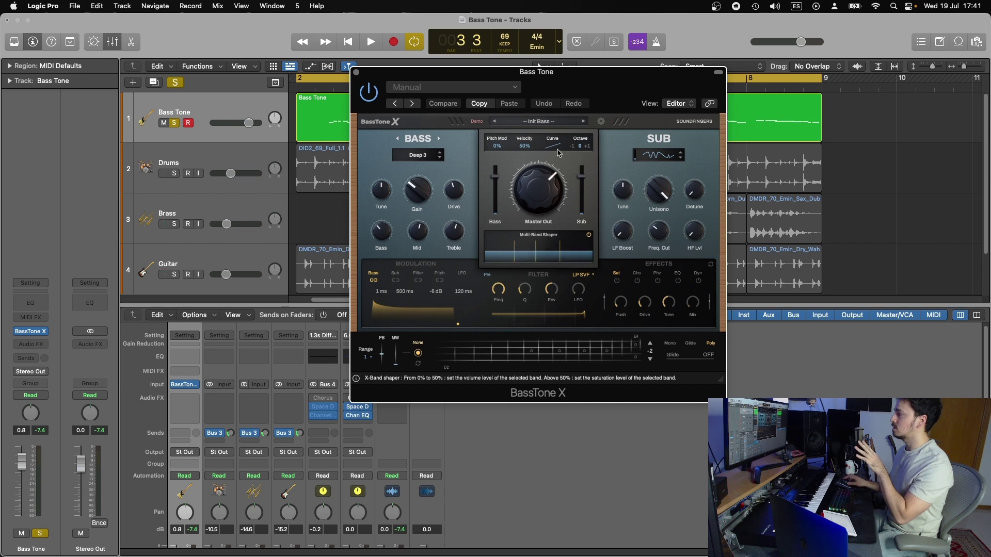
pyautogui.moveTo(582, 194)
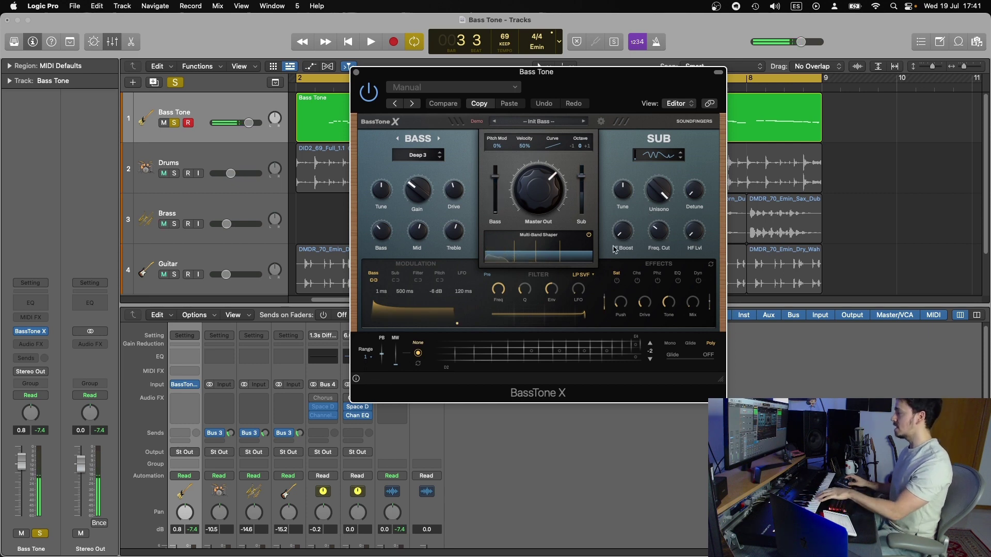
pyautogui.moveTo(647, 211); pyautogui.dragTo(637, 296)
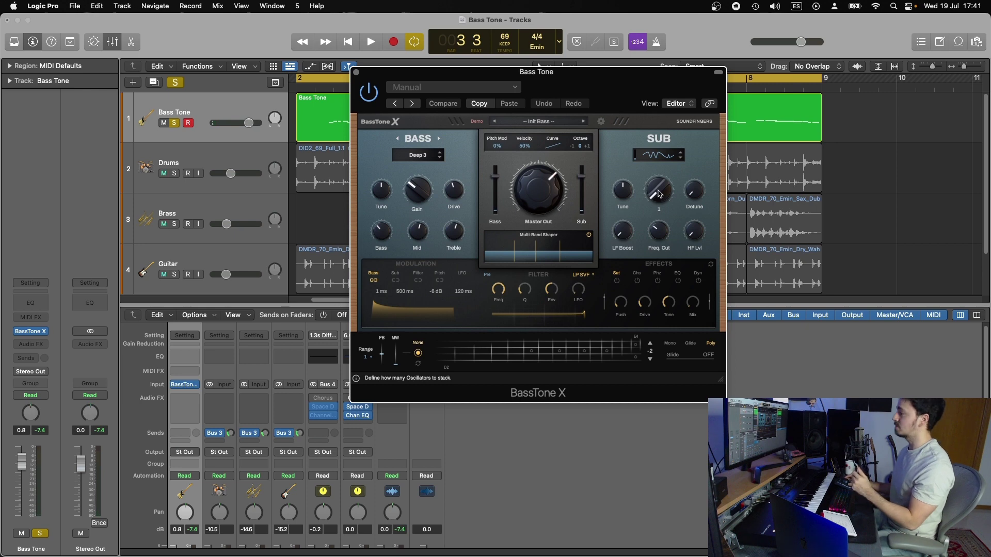
pyautogui.moveTo(653, 184); pyautogui.dragTo(639, 230)
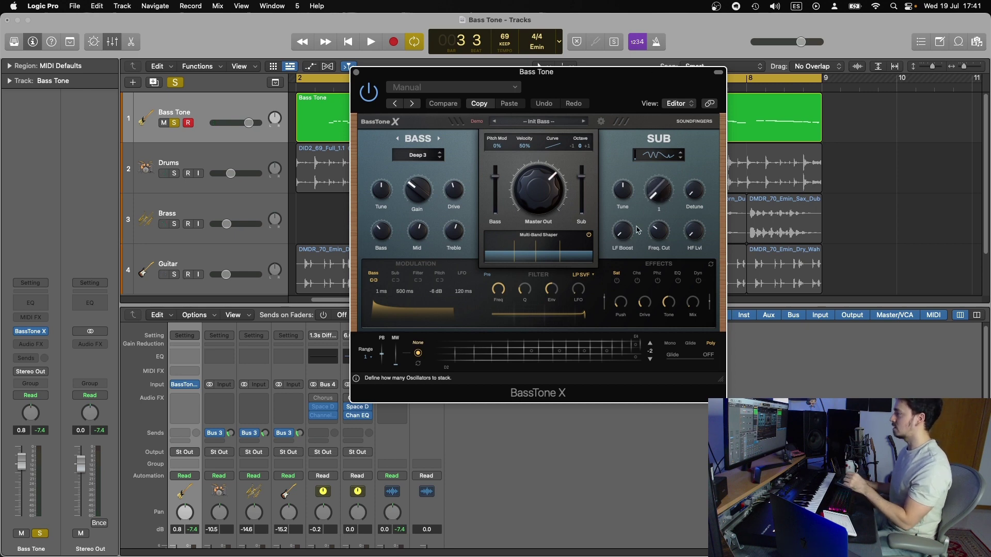
pyautogui.moveTo(636, 265); pyautogui.dragTo(651, 124)
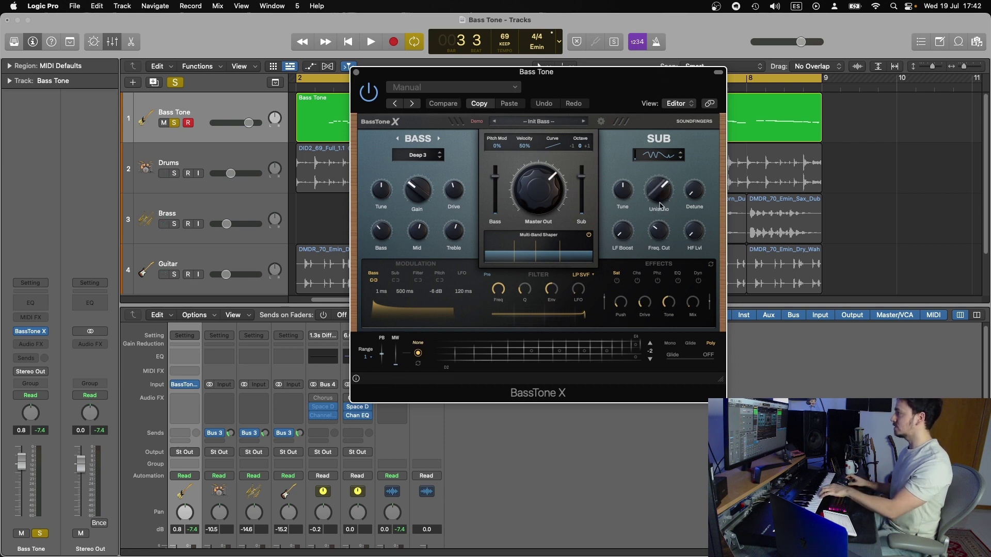
pyautogui.moveTo(659, 197)
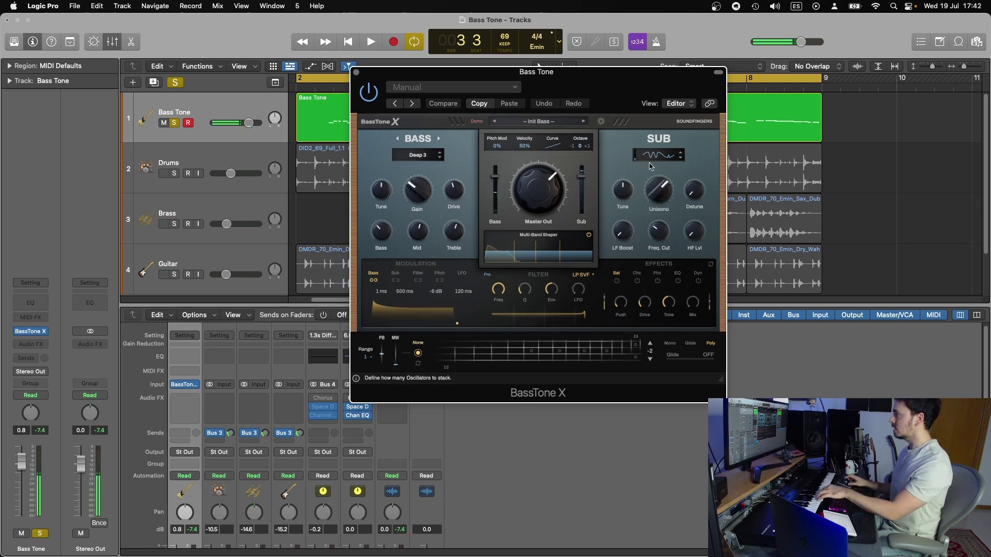
# - Step through the sub waveforms past the sawtooth to a trapezoid-like shape while playing notes
pyautogui.click(682, 157)
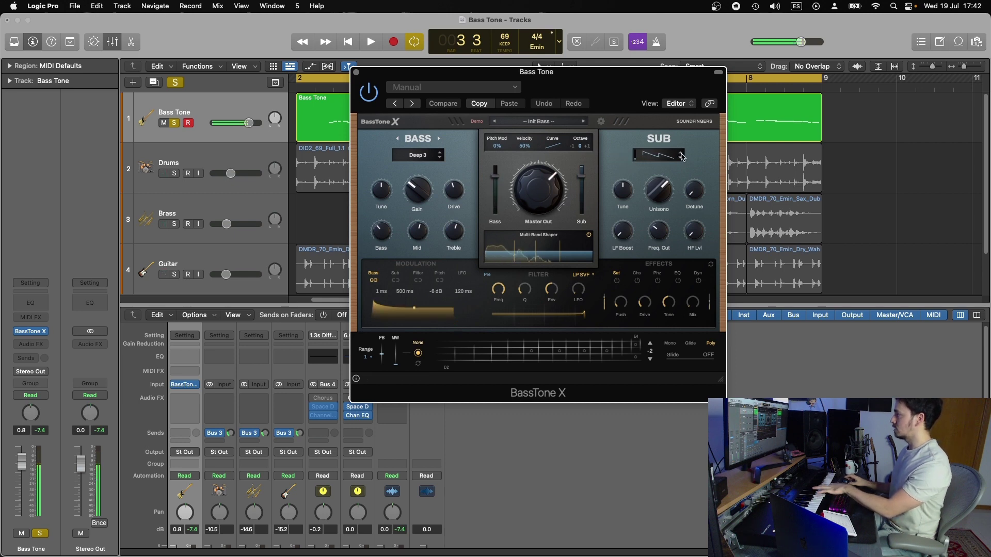
pyautogui.click(682, 156)
pyautogui.click(681, 158)
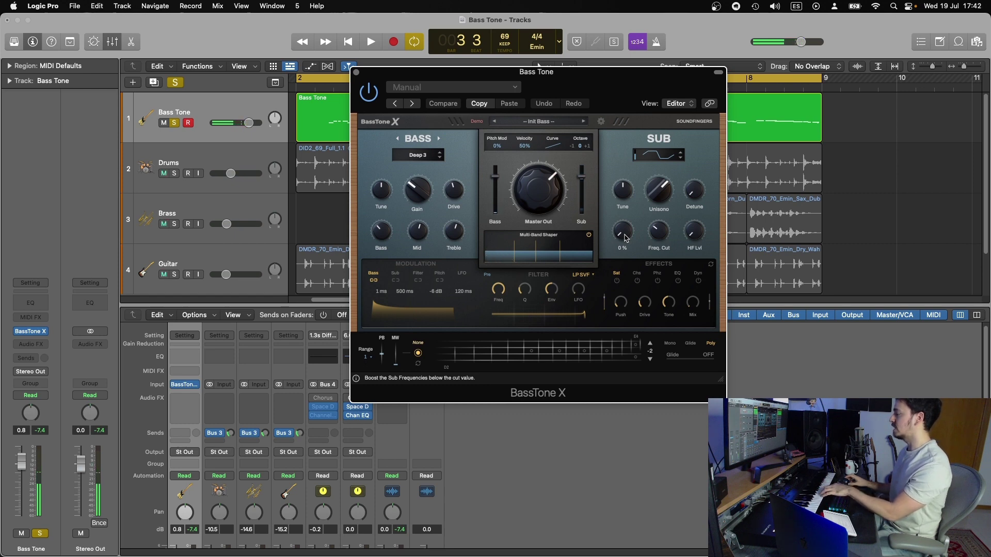
# - Raise the sub's LF Boost and frequency cut to just past their midpoints, and set its HF level to 40%
pyautogui.moveTo(625, 238); pyautogui.dragTo(623, 184)
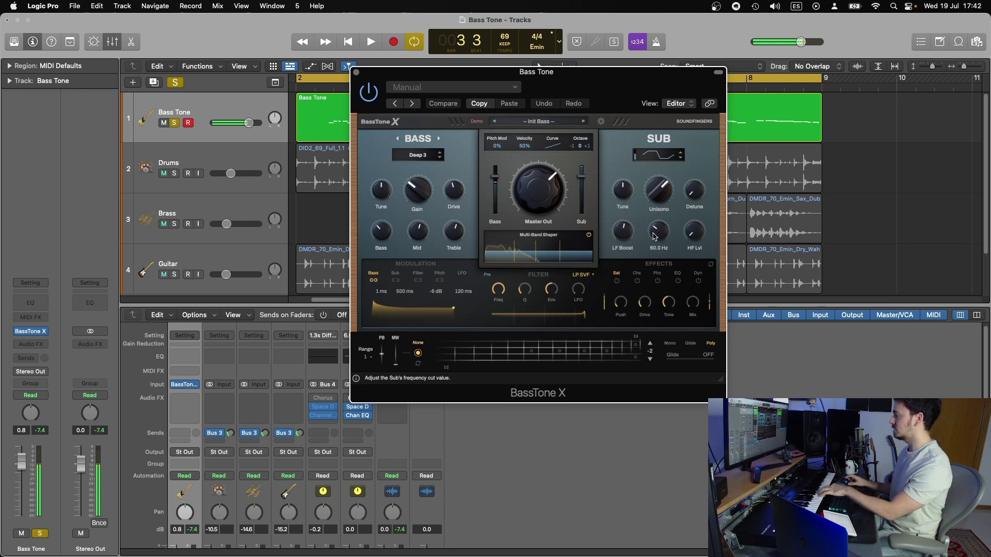
pyautogui.moveTo(655, 233)
pyautogui.mouseDown()
pyautogui.moveTo(655, 164)
pyautogui.moveTo(667, 232)
pyautogui.mouseUp()
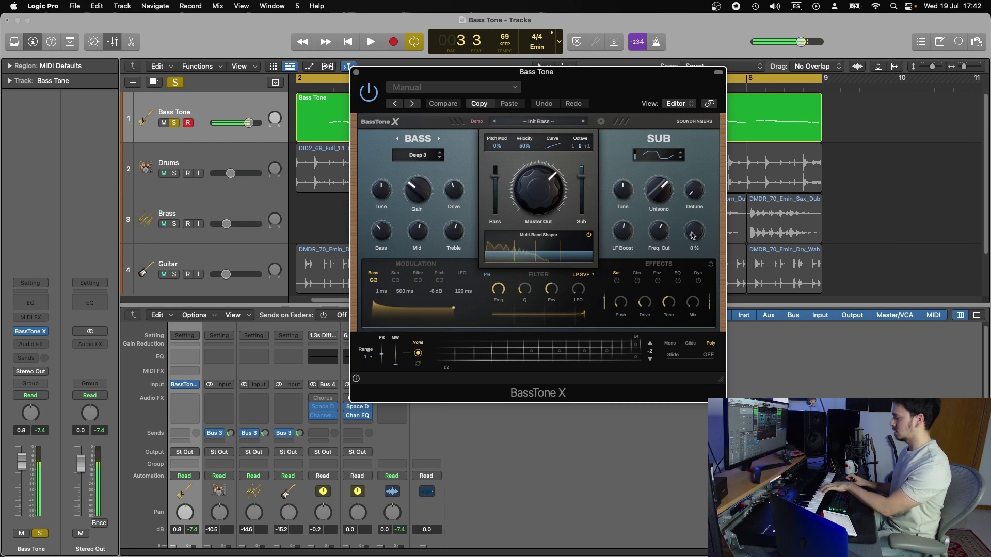
pyautogui.moveTo(695, 236); pyautogui.dragTo(693, 204)
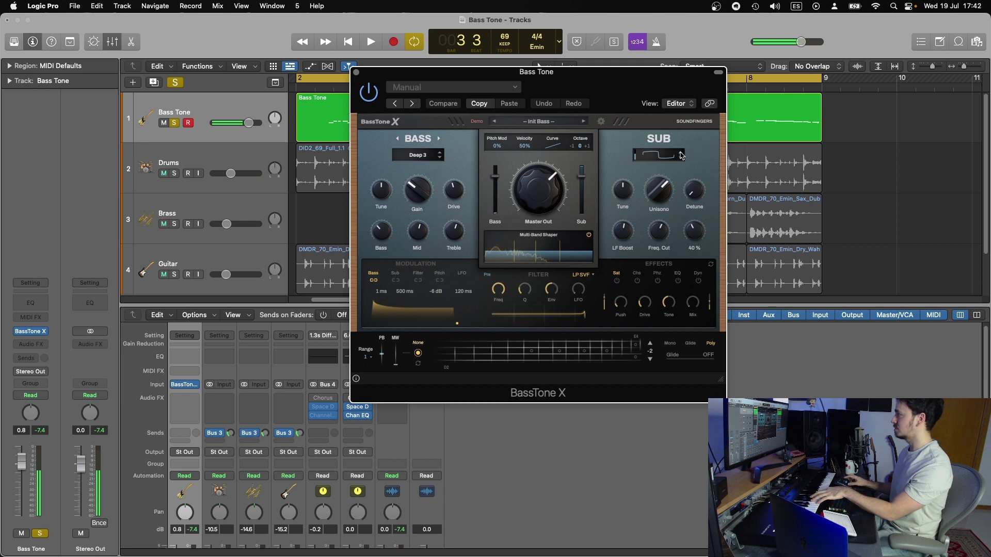
# - Advance the sub oscillator by two waveforms to a rounded, rippled shape, and play the loop with the Bass Tone track unsoloed
pyautogui.click(681, 155)
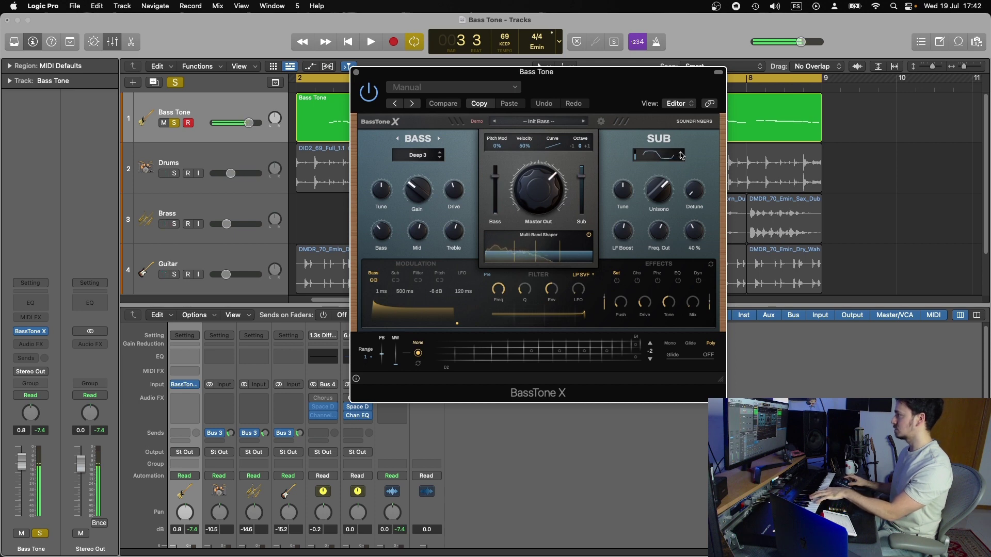
pyautogui.click(681, 155)
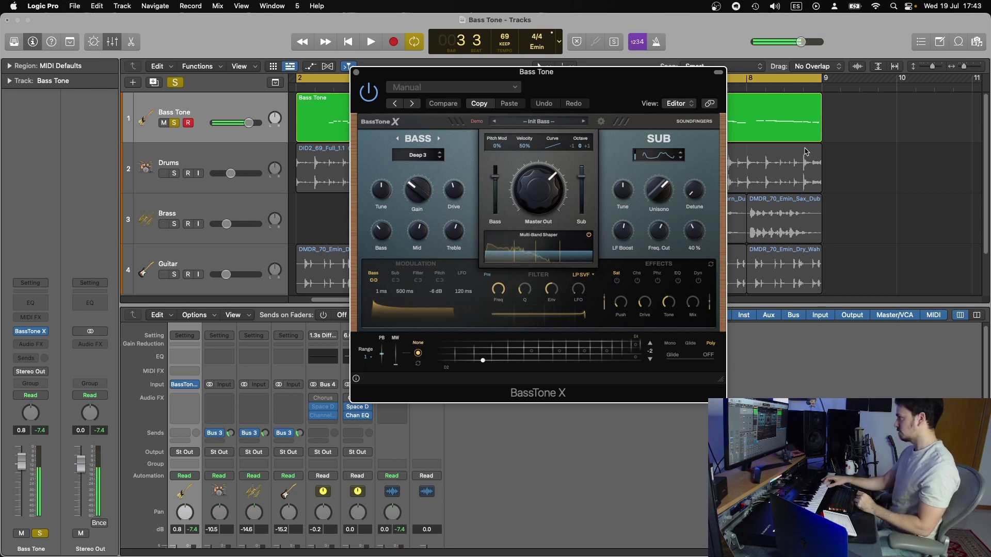
pyautogui.press('space')
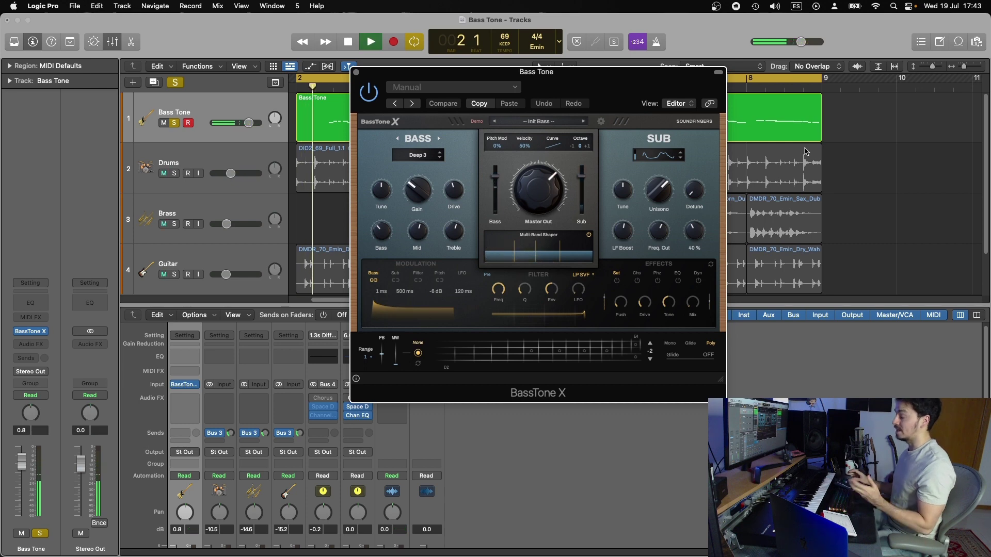
pyautogui.press('s')
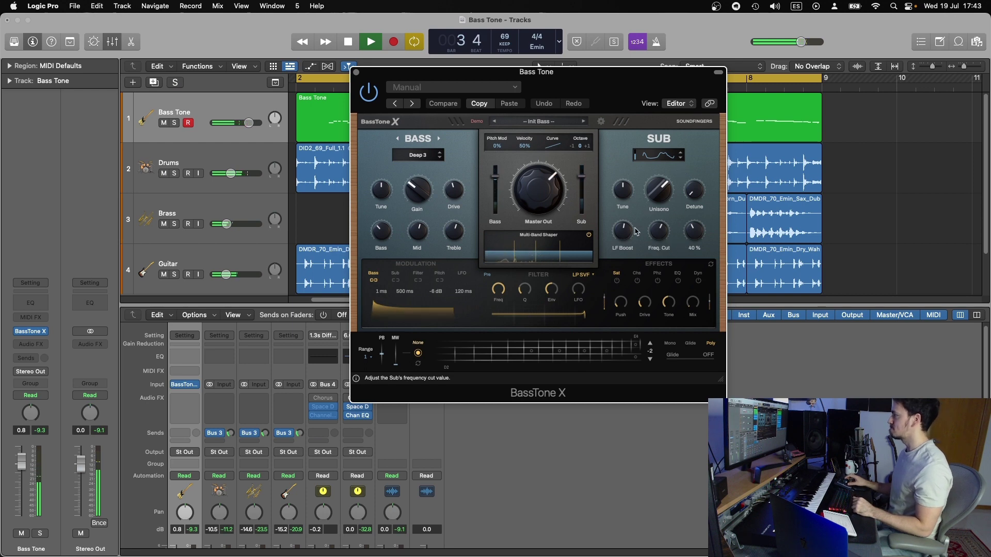
# - Step the sub oscillator on to a rounded waveform with a spiked tail while the full mix plays, and stop playback
pyautogui.moveTo(619, 238)
pyautogui.moveTo(648, 252)
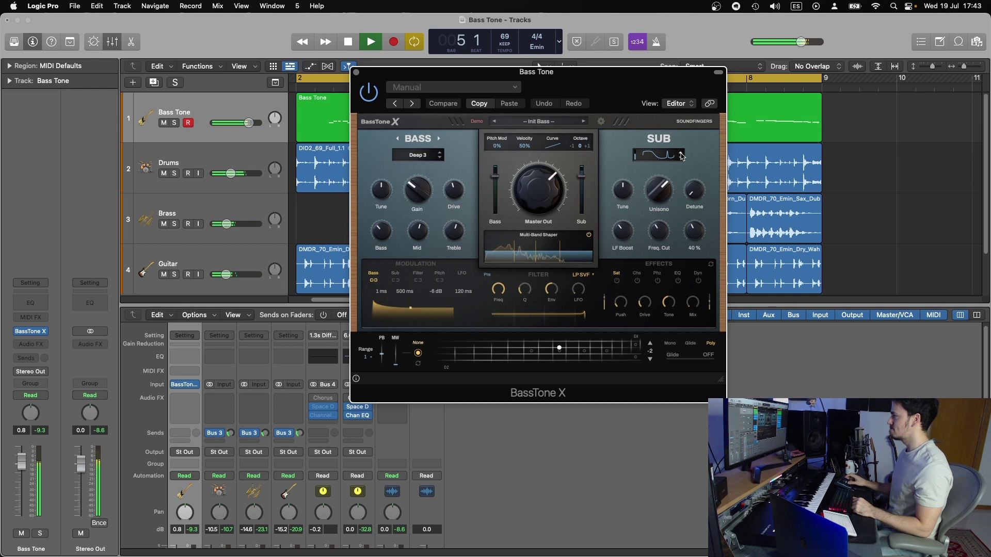
pyautogui.click(682, 156)
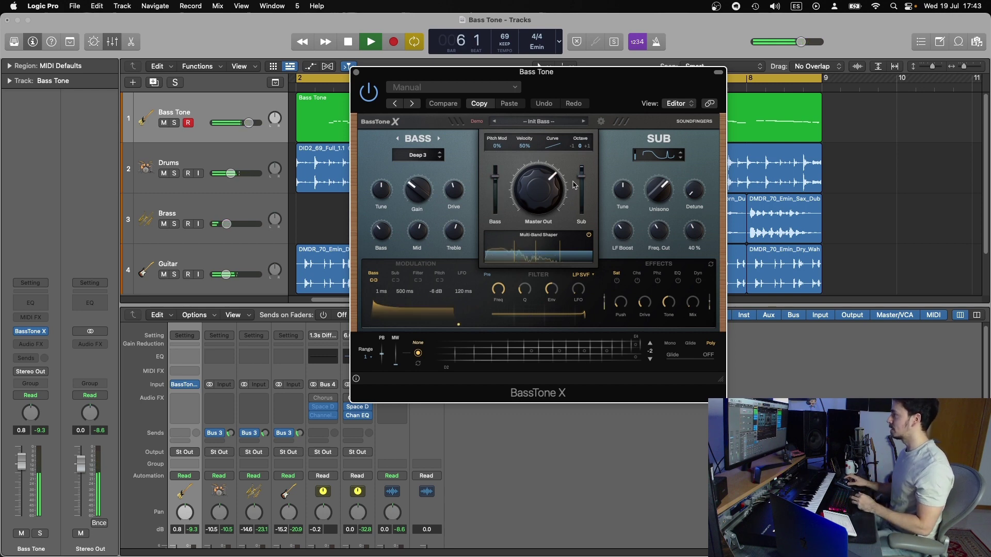
pyautogui.moveTo(500, 177)
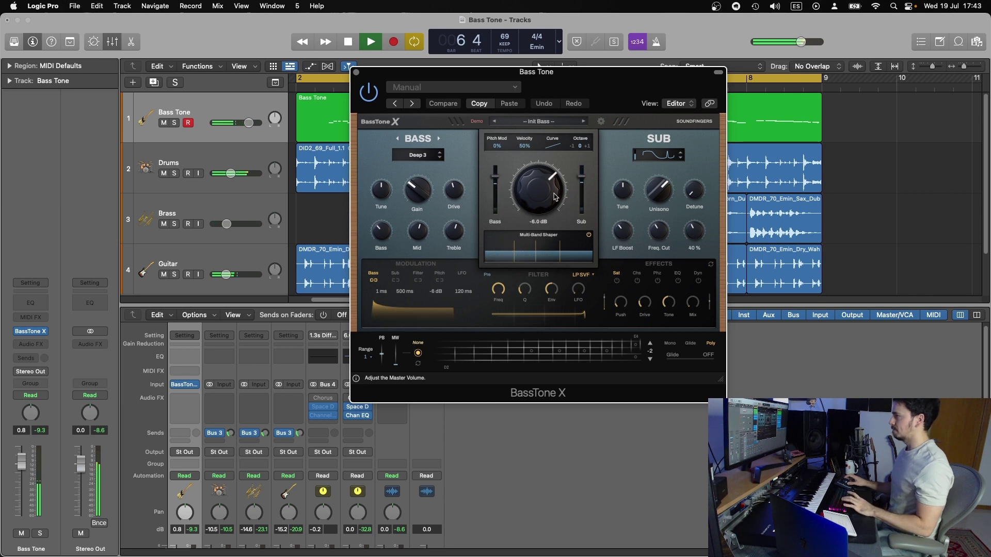
pyautogui.press('space')
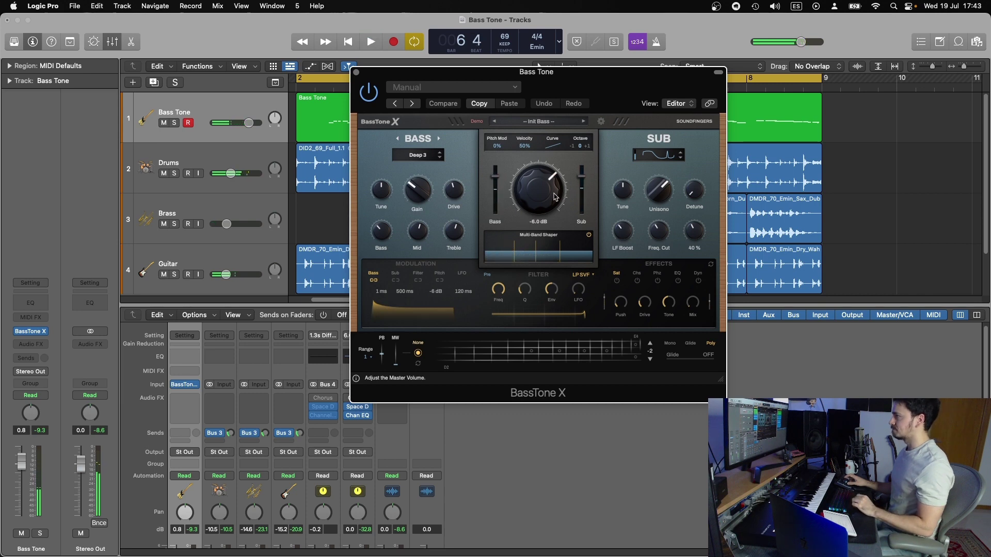
# - Try a second sub oscillator in place of the bass amp with a raised Unisono during playback, and switch back to the bass amp
pyautogui.click(439, 139)
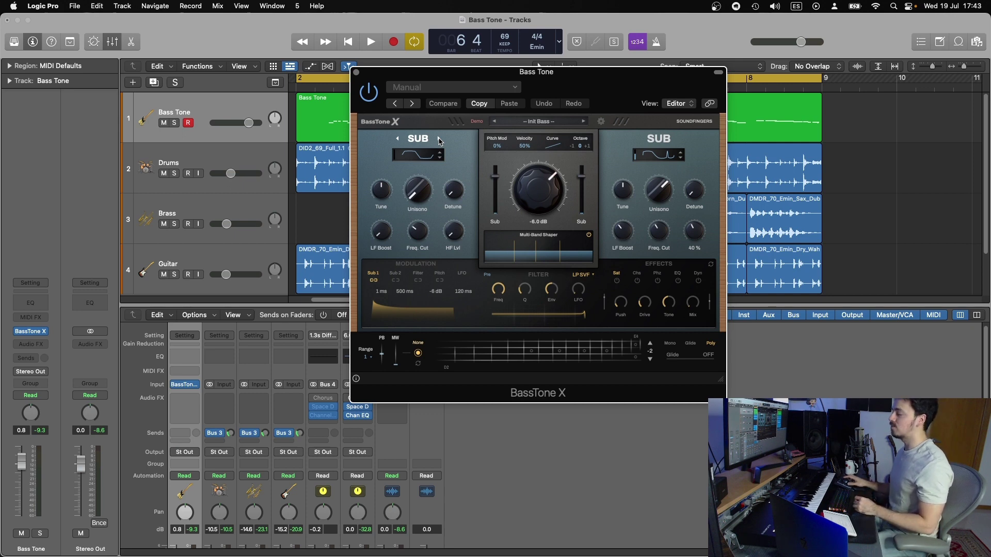
pyautogui.press('space')
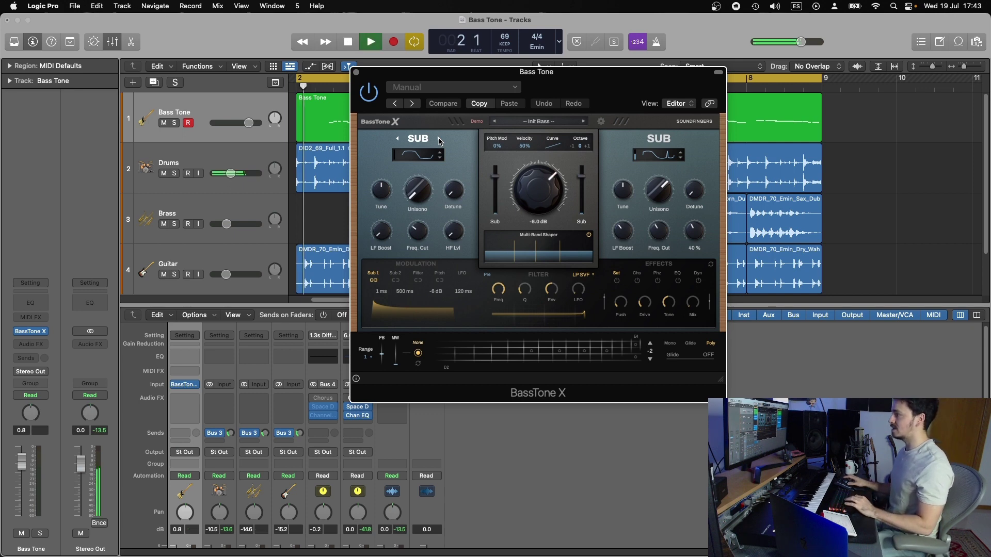
pyautogui.moveTo(452, 199)
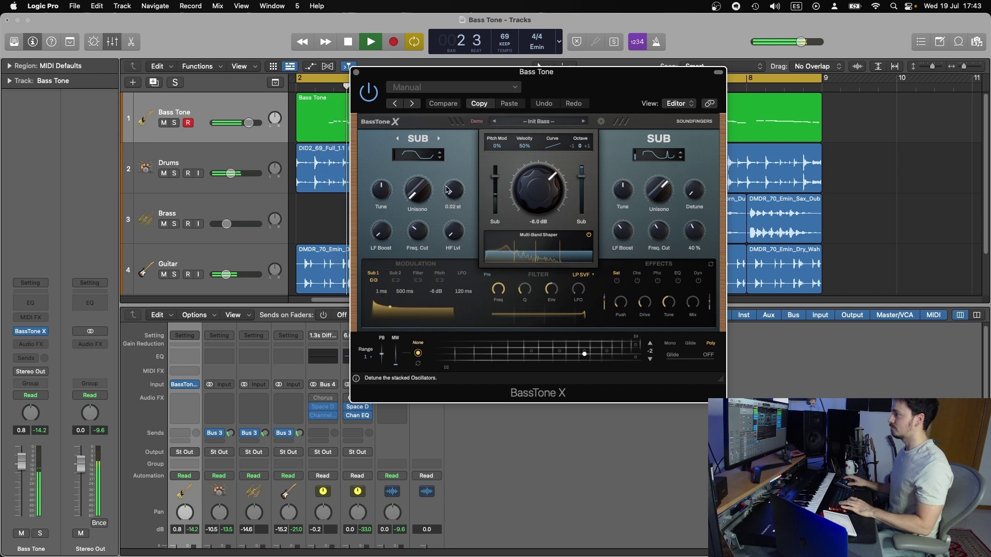
pyautogui.moveTo(418, 190); pyautogui.dragTo(426, 168)
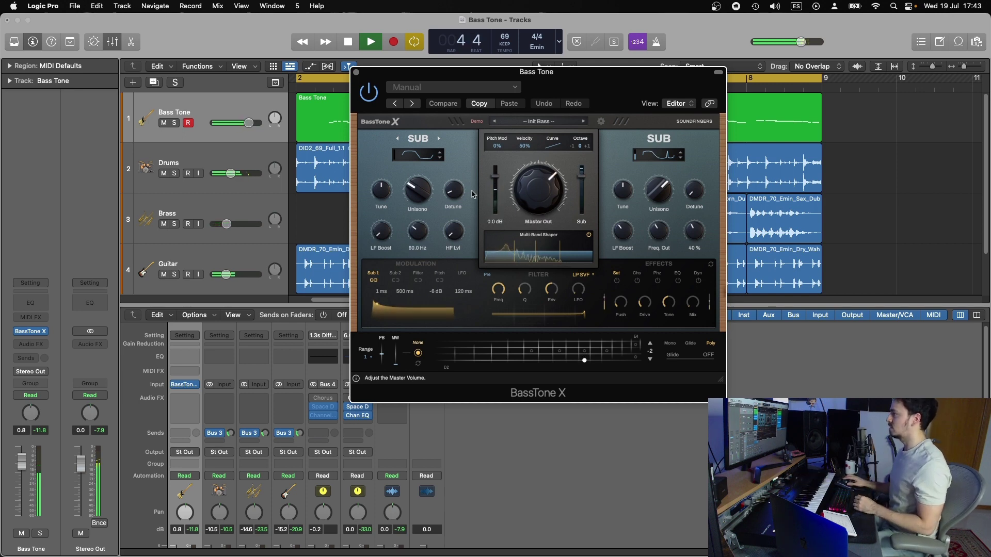
pyautogui.click(397, 140)
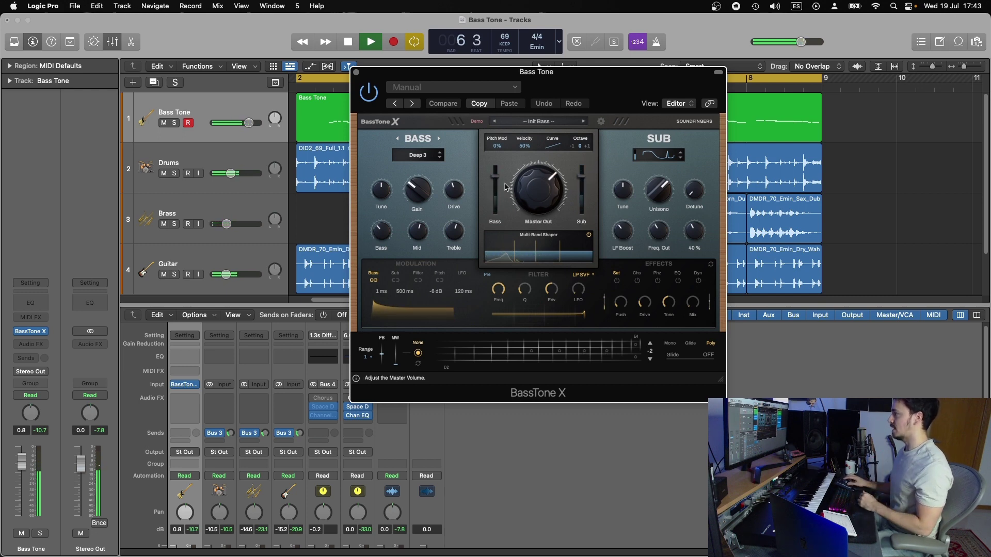
# - Solo the Bass Tone track and audition sub and bass separately by pulling each level down in turn, restoring the sub level to 0.0 dB
pyautogui.press('s')
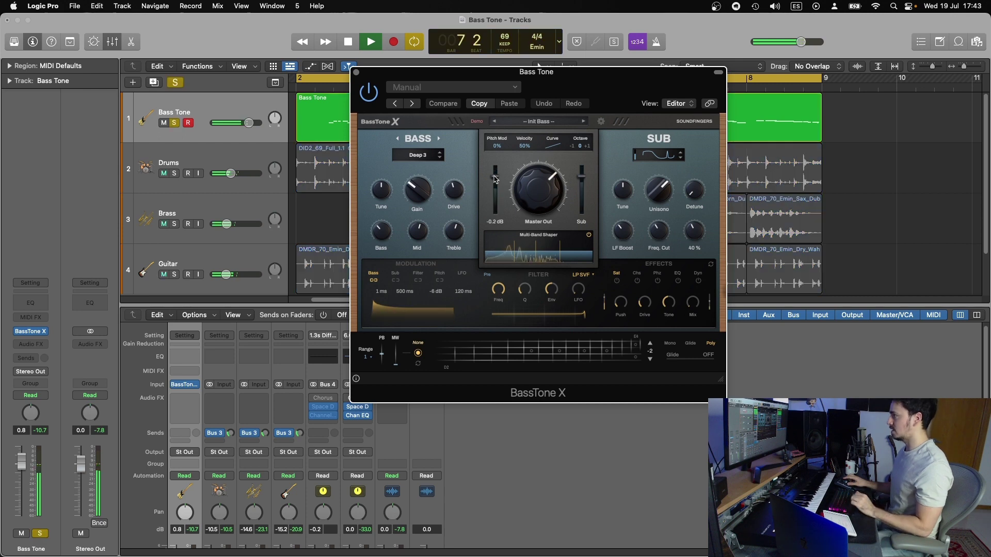
pyautogui.moveTo(495, 179); pyautogui.dragTo(492, 230)
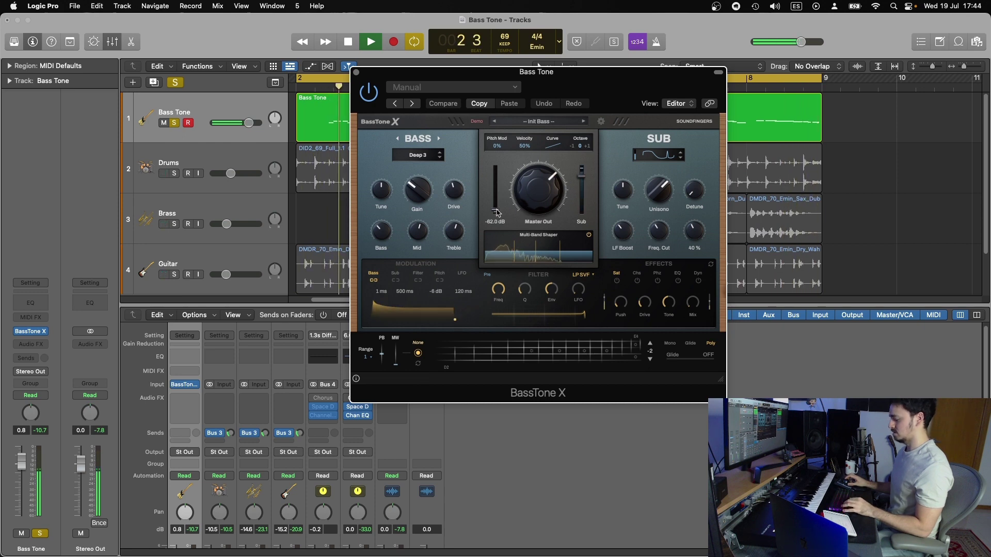
pyautogui.moveTo(582, 172); pyautogui.dragTo(575, 292)
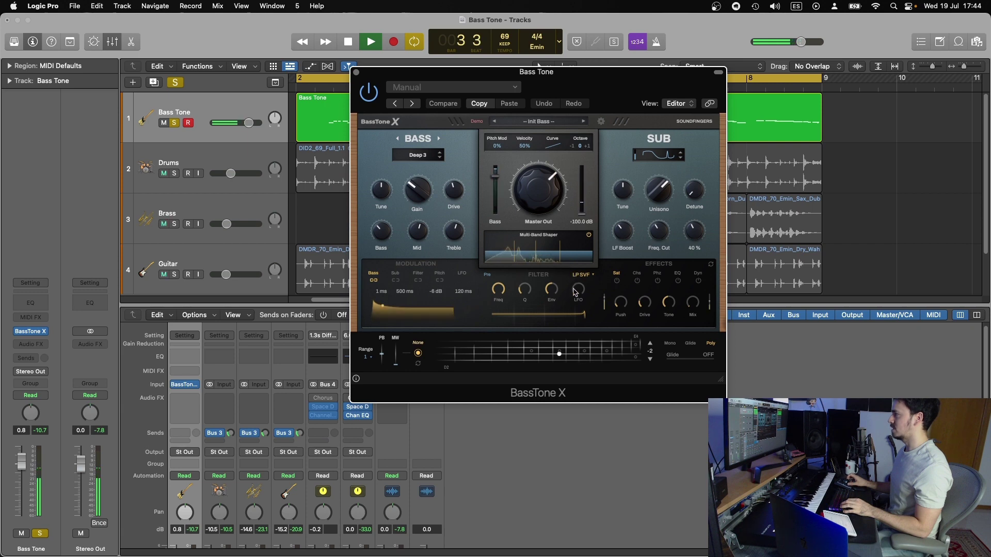
pyautogui.keyDown('alt'); pyautogui.click(583, 218); pyautogui.keyUp('alt')
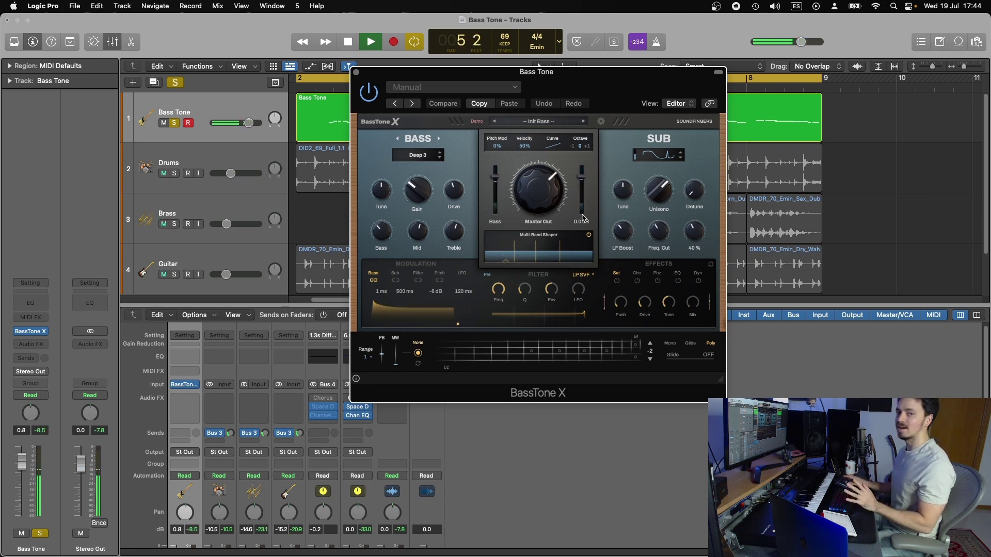
pyautogui.press('s')
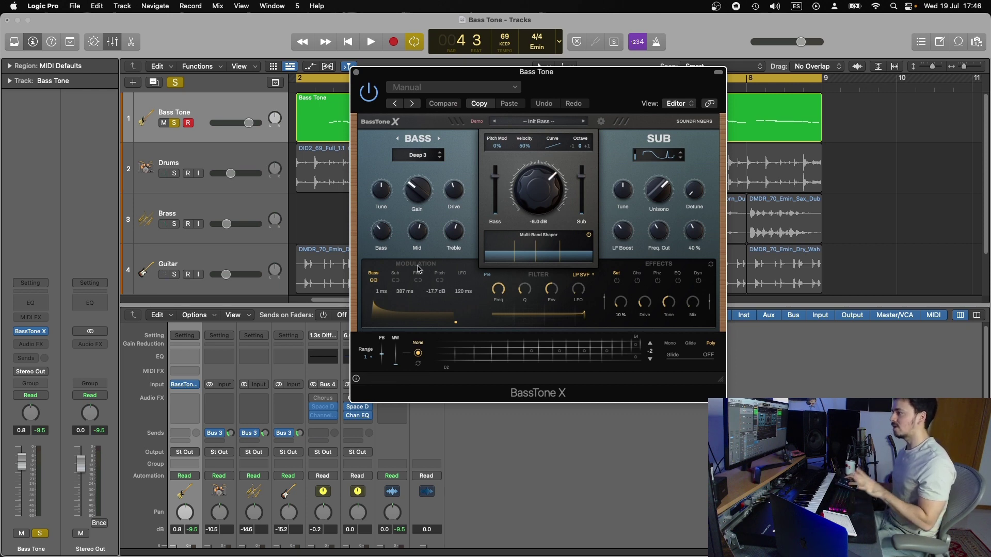
# - Play the loop, view the modulation envelopes, and link the sub and filter envelopes to the bass envelope
pyautogui.press('space')
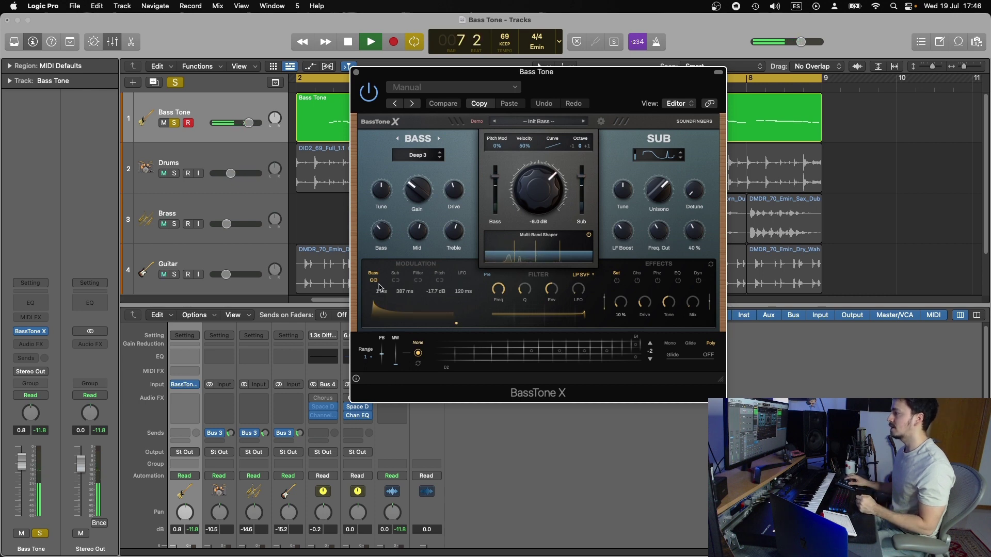
pyautogui.click(396, 274)
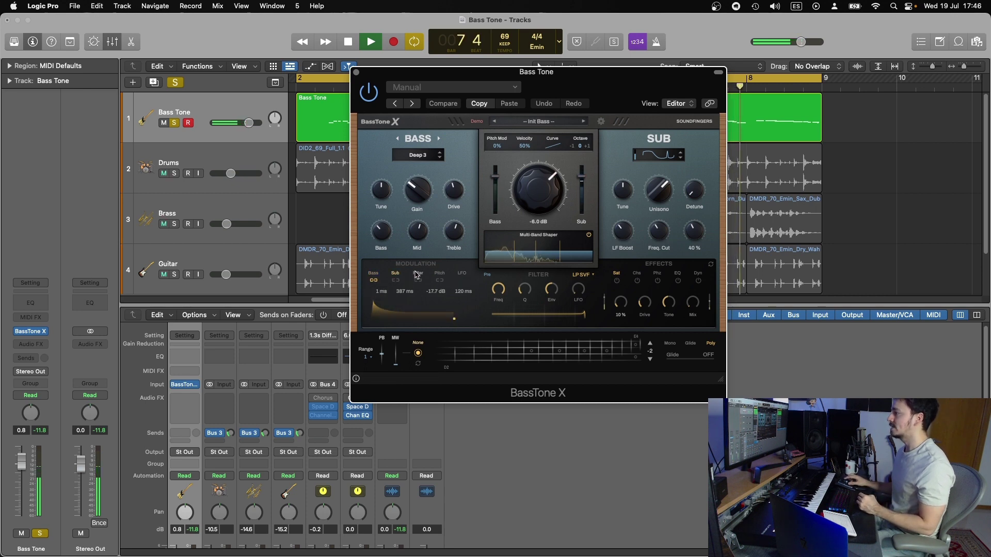
pyautogui.click(439, 274)
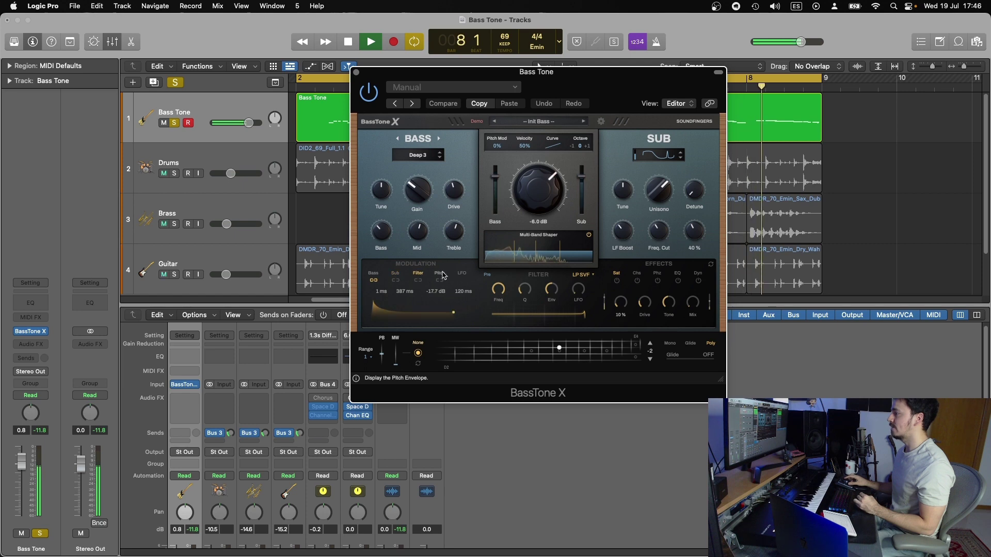
pyautogui.click(374, 274)
pyautogui.click(395, 280)
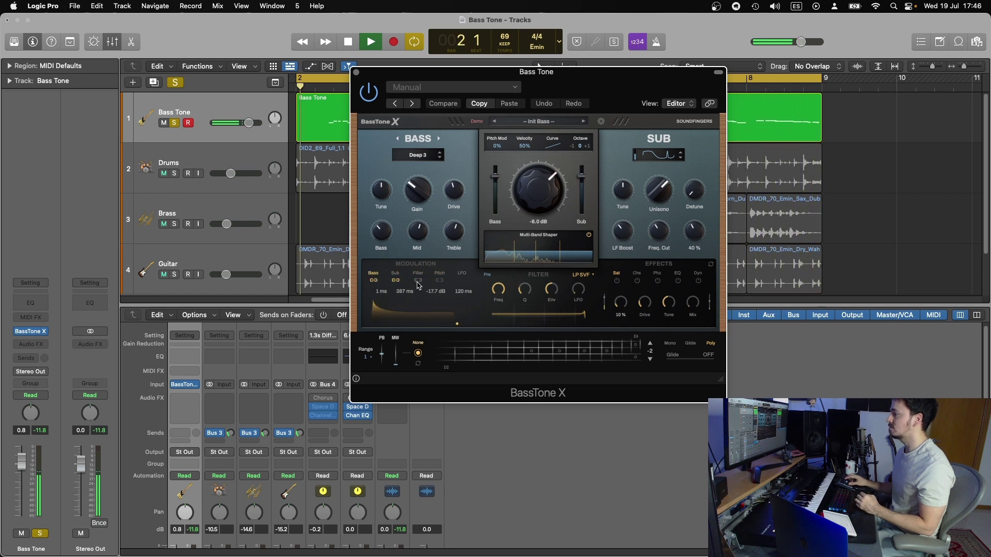
pyautogui.click(417, 281)
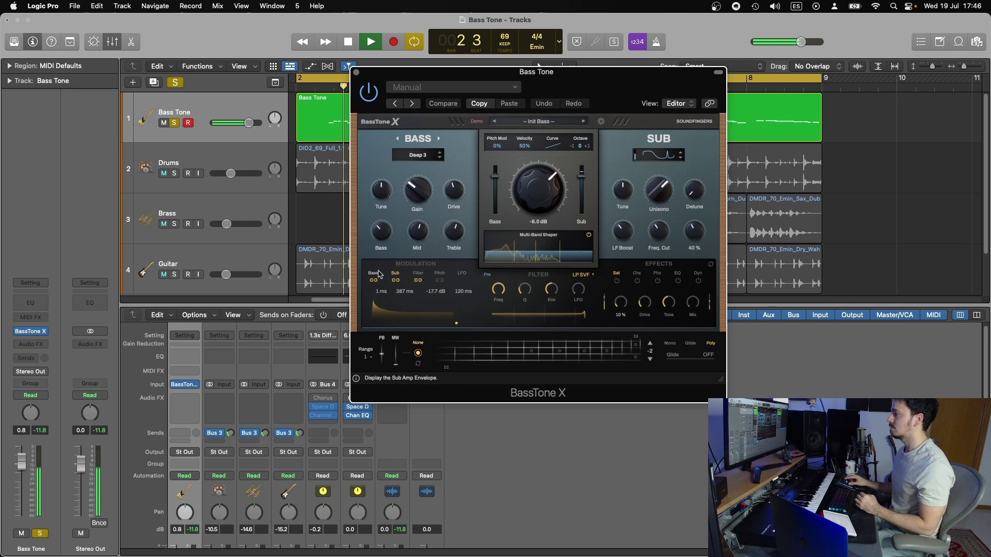
# - Try a slow attack of about 258 ms on the linked envelopes, and settle on an attack of 0 ms and a decay of 52 ms
pyautogui.click(394, 279)
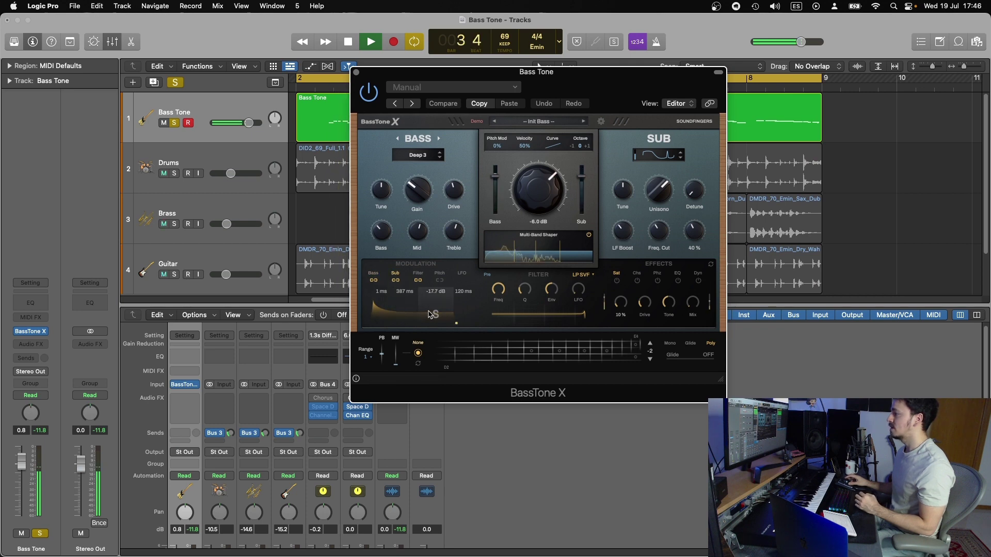
pyautogui.click(373, 277)
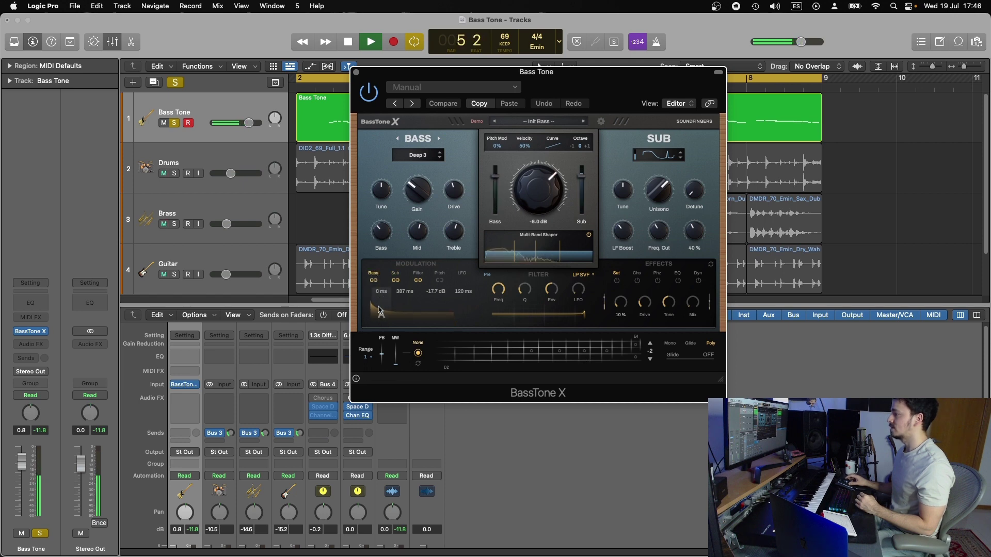
pyautogui.moveTo(388, 280); pyautogui.dragTo(397, 223)
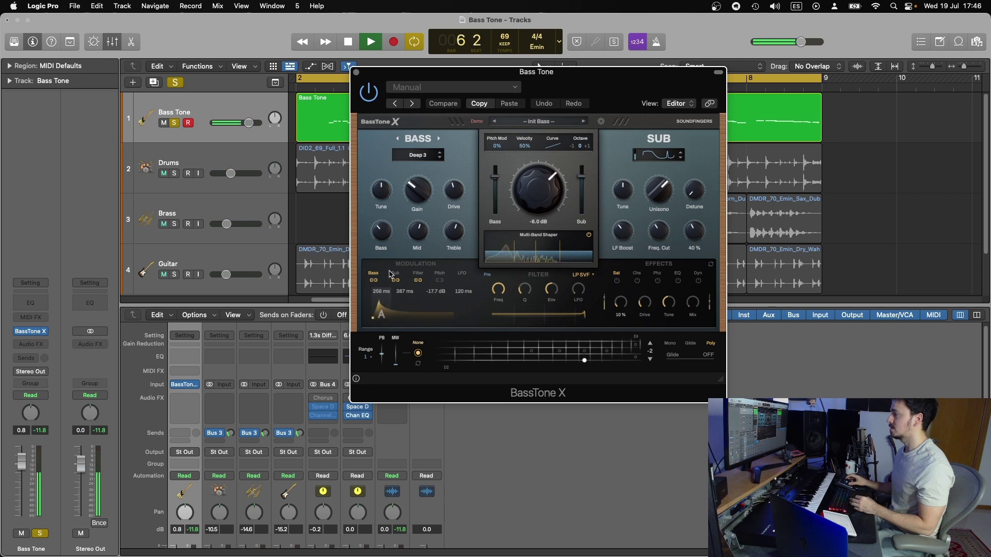
pyautogui.moveTo(388, 283); pyautogui.dragTo(395, 309)
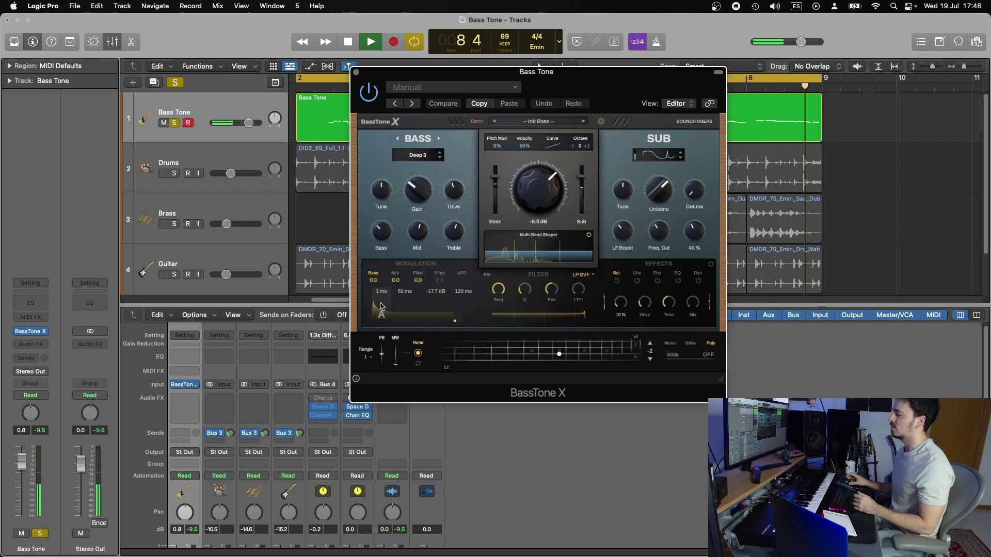
pyautogui.moveTo(384, 291); pyautogui.dragTo(381, 309)
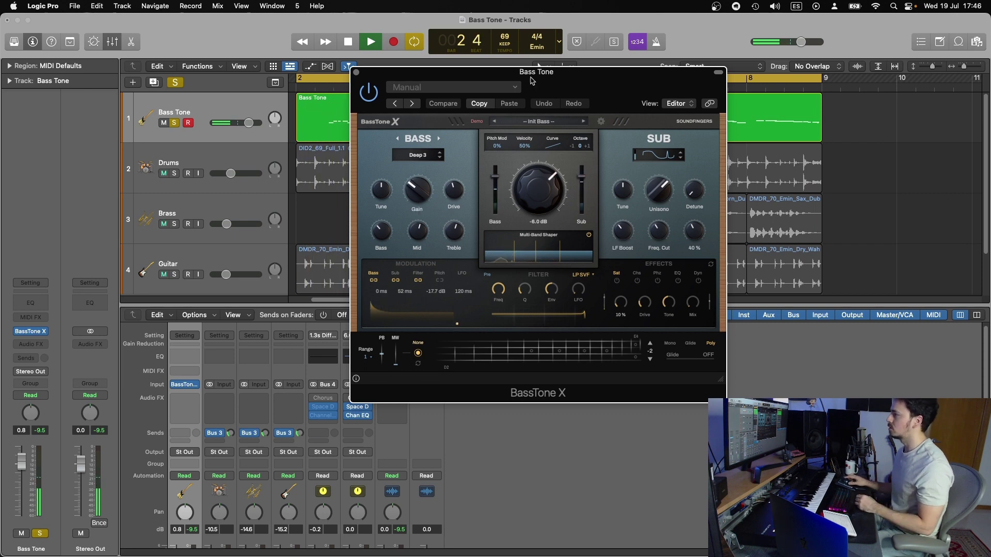
# - Lower the linked envelopes' sustain to -23.5 dB, and unlink the sub and filter envelopes from the bass envelope
pyautogui.moveTo(541, 82); pyautogui.dragTo(491, 85)
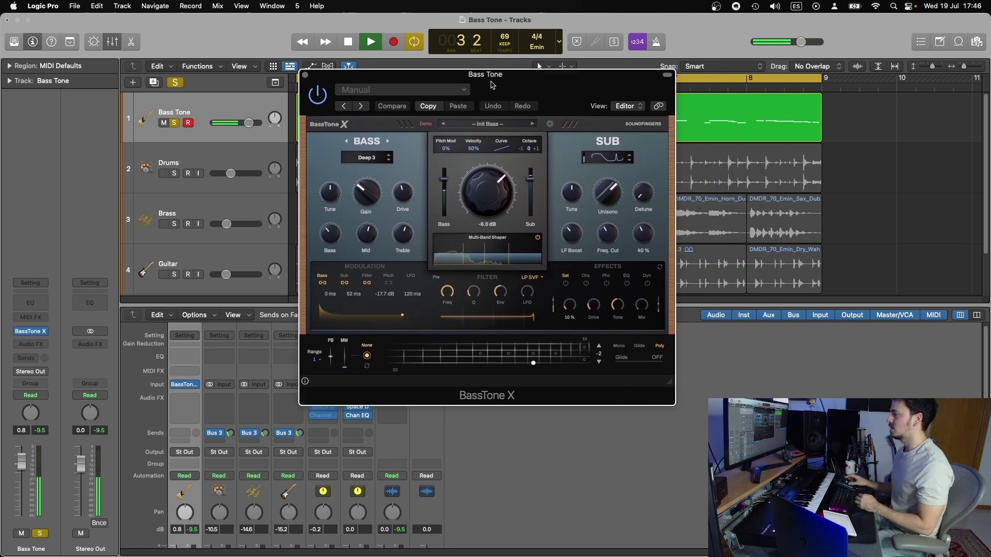
pyautogui.moveTo(384, 322); pyautogui.dragTo(384, 326)
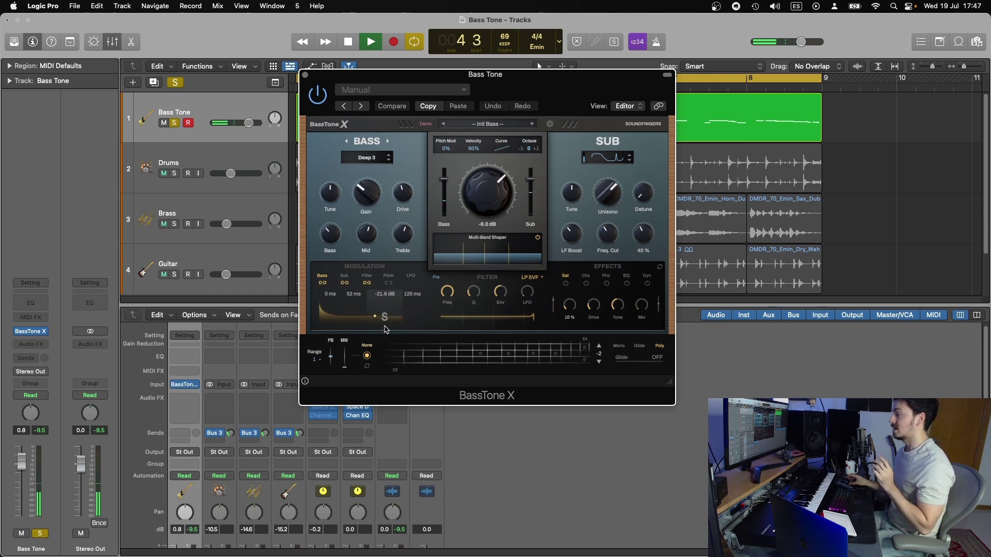
pyautogui.moveTo(384, 326); pyautogui.dragTo(385, 332)
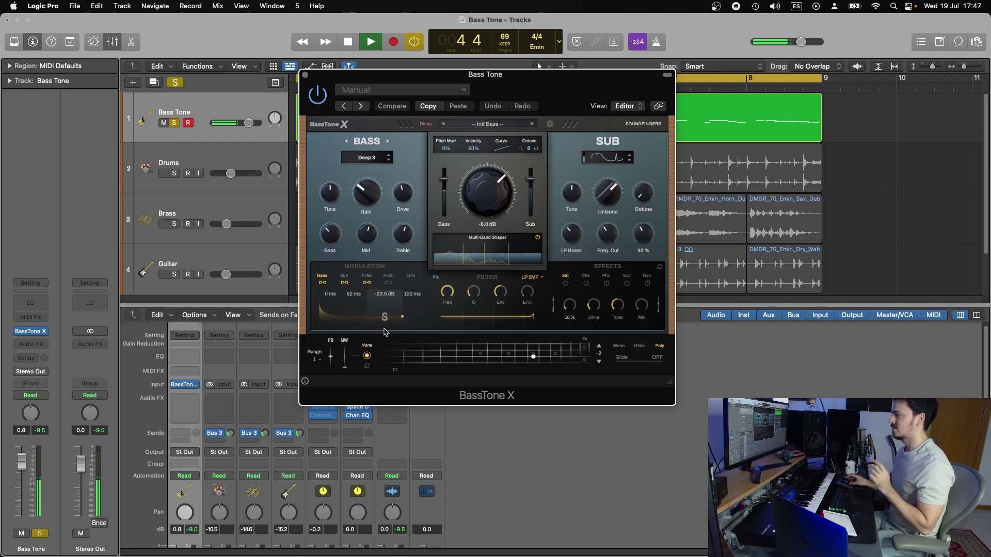
pyautogui.click(347, 283)
pyautogui.click(365, 283)
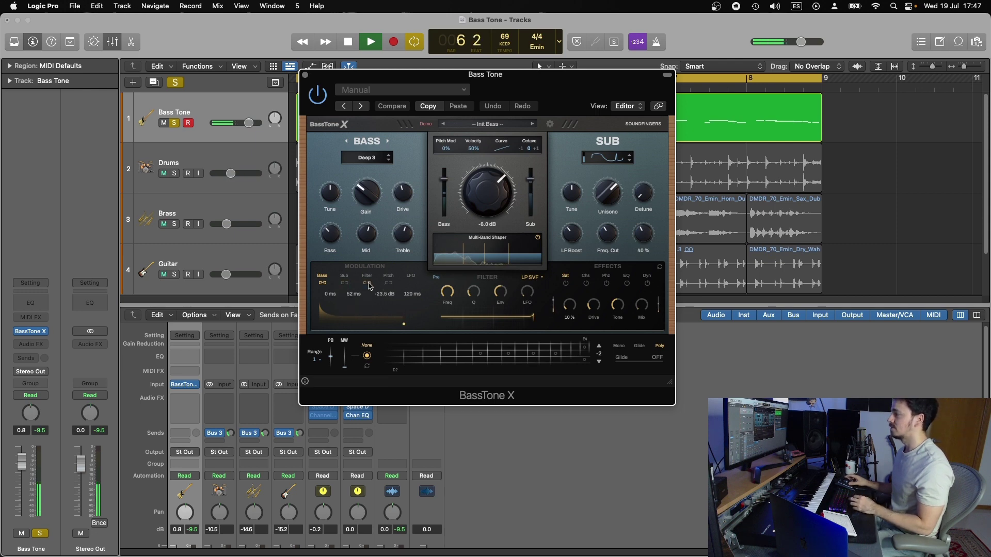
# - Raise the bass envelope's sustain to -4 dB, and link the sub and filter envelopes to it again
pyautogui.click(324, 283)
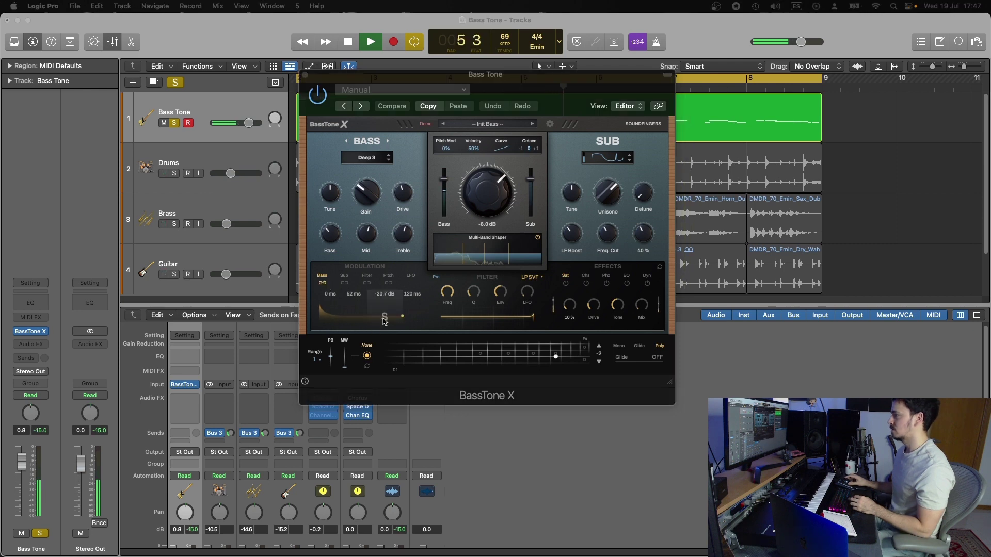
pyautogui.moveTo(384, 322); pyautogui.dragTo(385, 285)
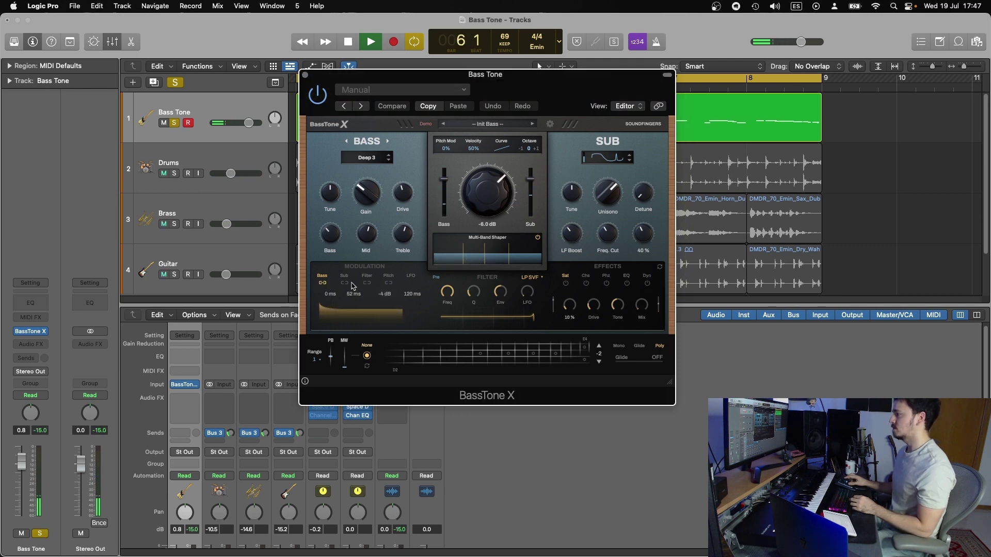
pyautogui.click(351, 282)
pyautogui.click(367, 283)
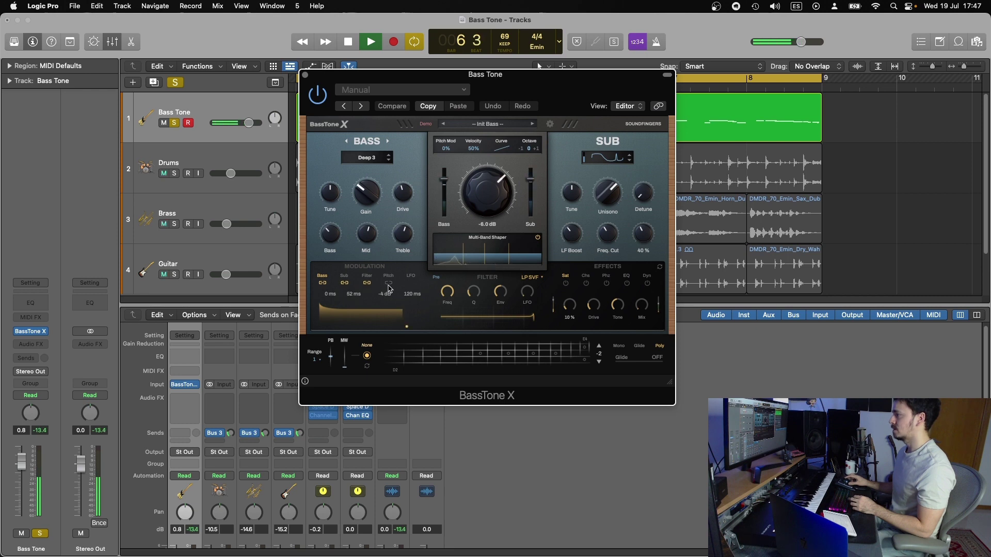
# - Link the pitch envelope to the bass envelope, and set the linked envelopes' decay to 0 ms and sustain to -3.6 dB
pyautogui.click(388, 284)
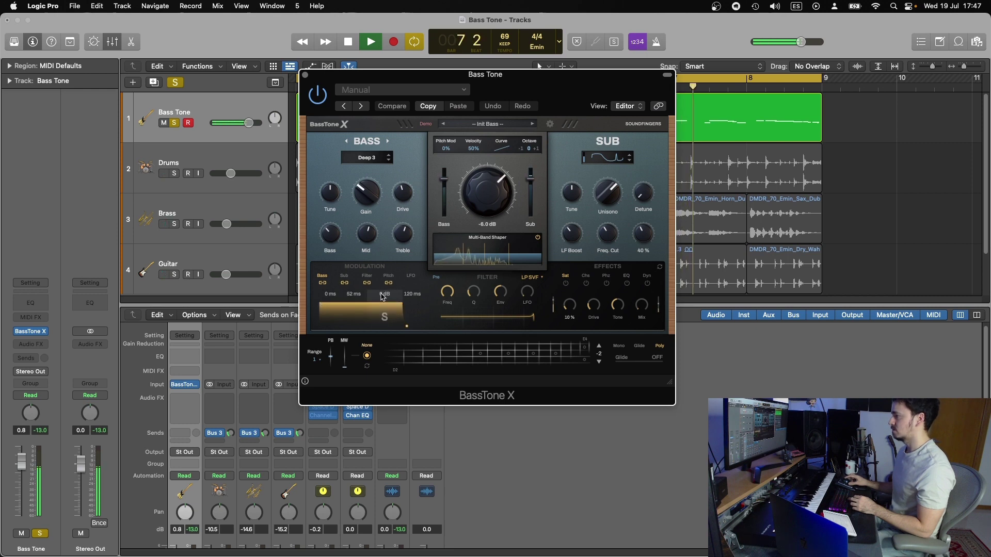
pyautogui.moveTo(382, 297); pyautogui.dragTo(390, 322)
pyautogui.moveTo(324, 320)
pyautogui.mouseDown()
pyautogui.moveTo(333, 315)
pyautogui.moveTo(325, 309)
pyautogui.mouseUp()
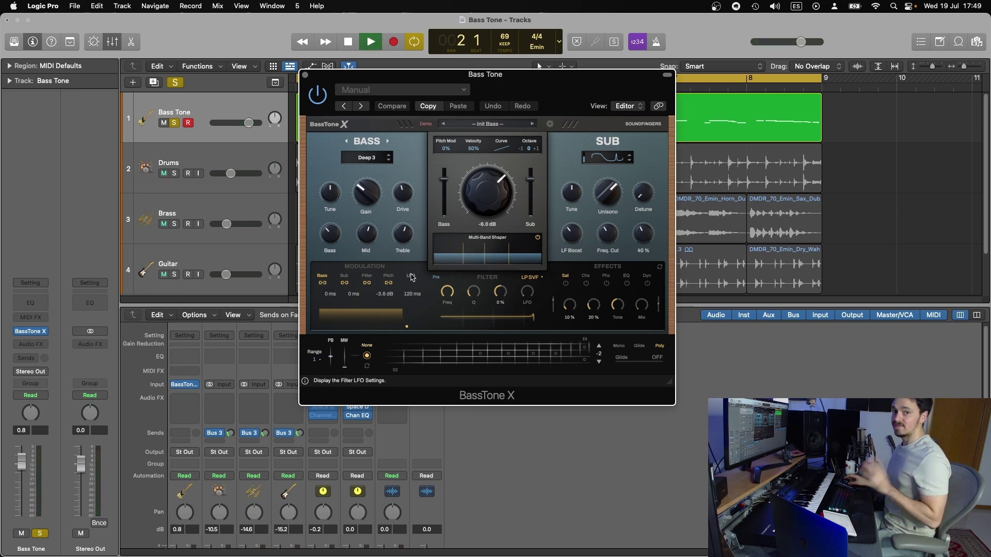
# - Set the modulation LFO's sine wave to an 85% offset and a 1/2 rate
pyautogui.click(411, 277)
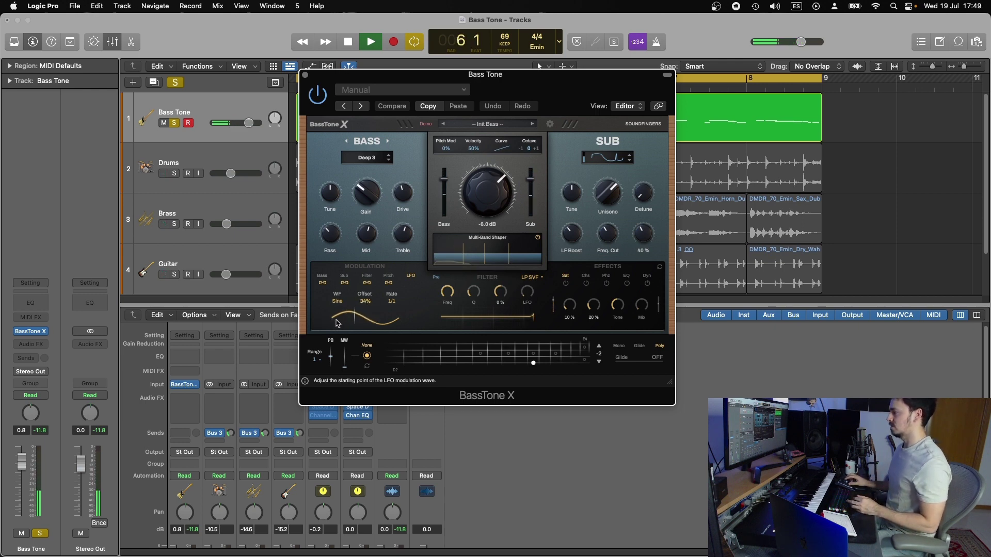
pyautogui.moveTo(338, 324); pyautogui.dragTo(356, 324)
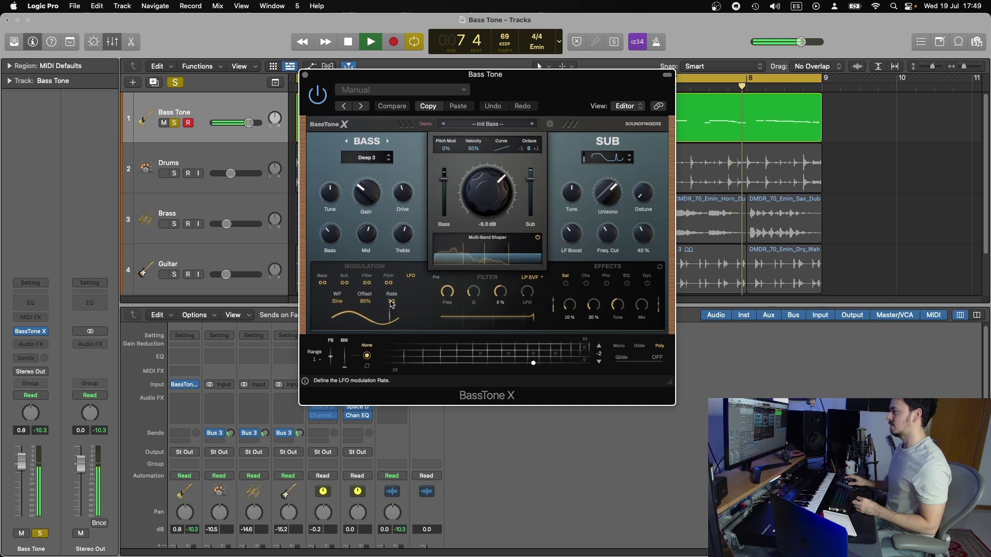
pyautogui.scroll(2, 391, 303)
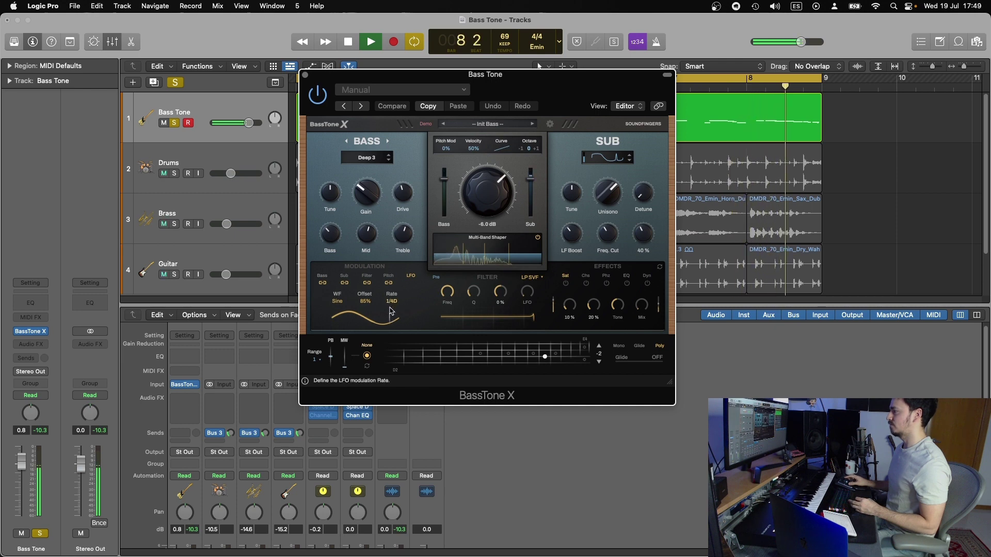
pyautogui.moveTo(391, 307)
pyautogui.mouseDown()
pyautogui.moveTo(396, 285)
pyautogui.moveTo(389, 320)
pyautogui.mouseUp()
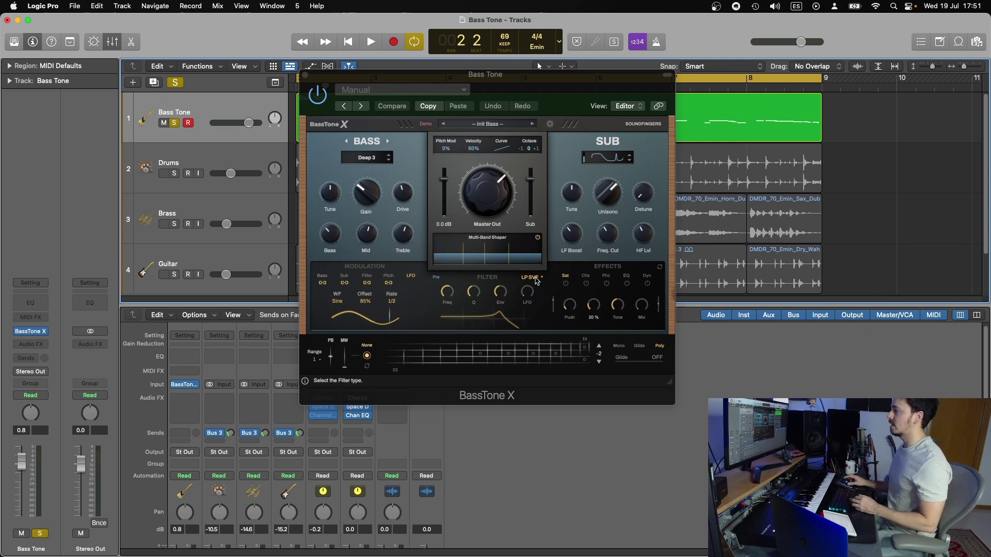
# - Play the loop to compare the LP Biquad, LP SVF and LP Moog filter types, stop playback, and settle on LP Biquad
pyautogui.click(537, 282)
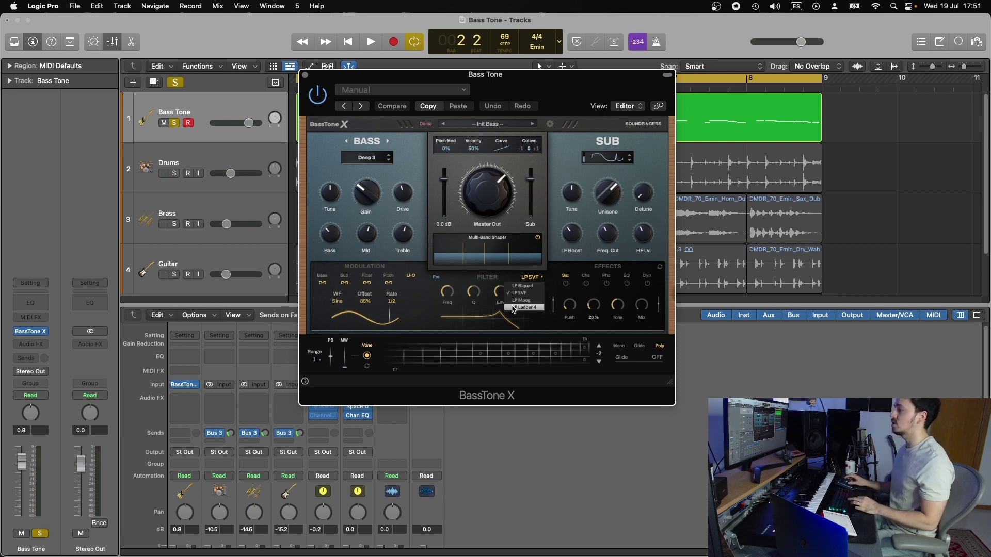
pyautogui.click(449, 276)
pyautogui.press('space')
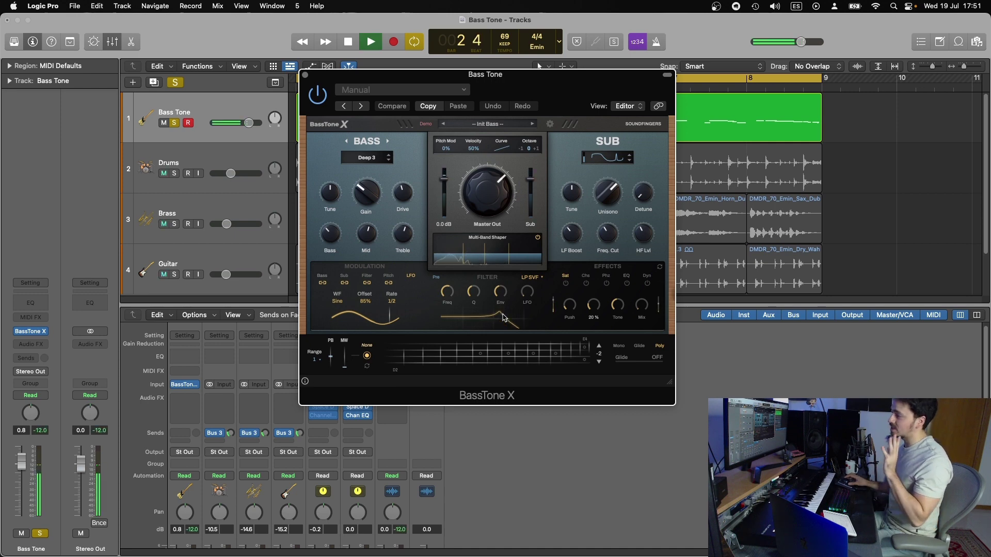
pyautogui.click(529, 278)
pyautogui.click(529, 291)
pyautogui.click(528, 278)
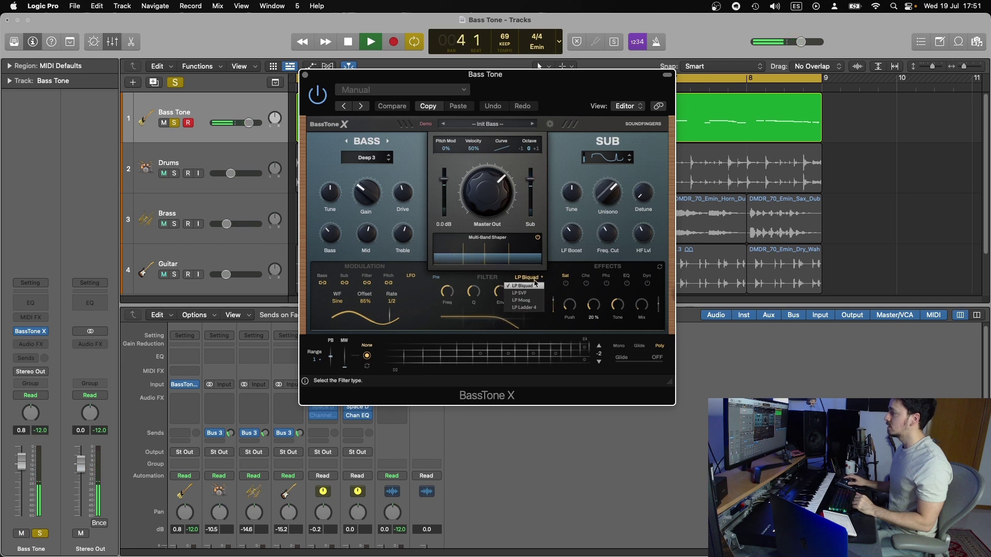
pyautogui.click(528, 293)
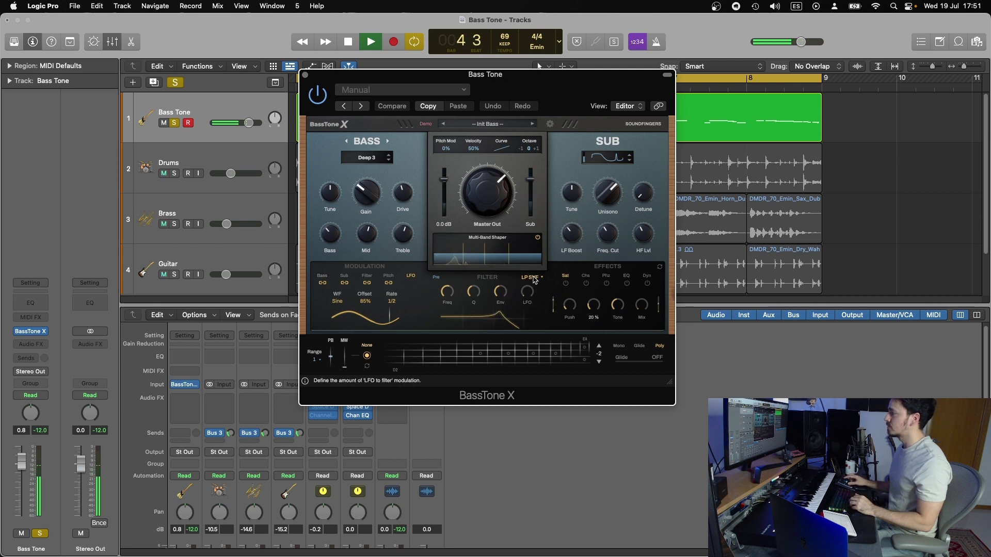
pyautogui.click(531, 277)
pyautogui.click(526, 300)
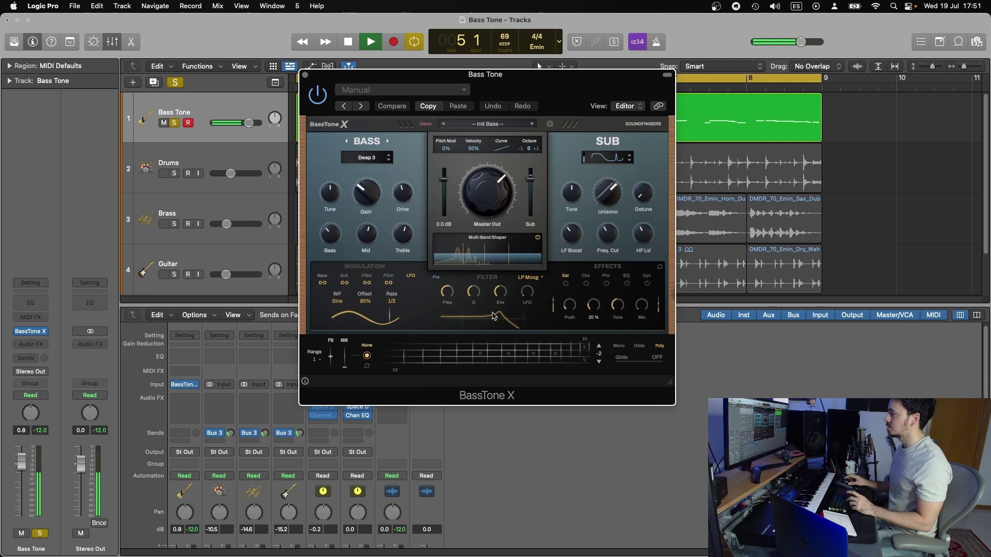
pyautogui.press('space')
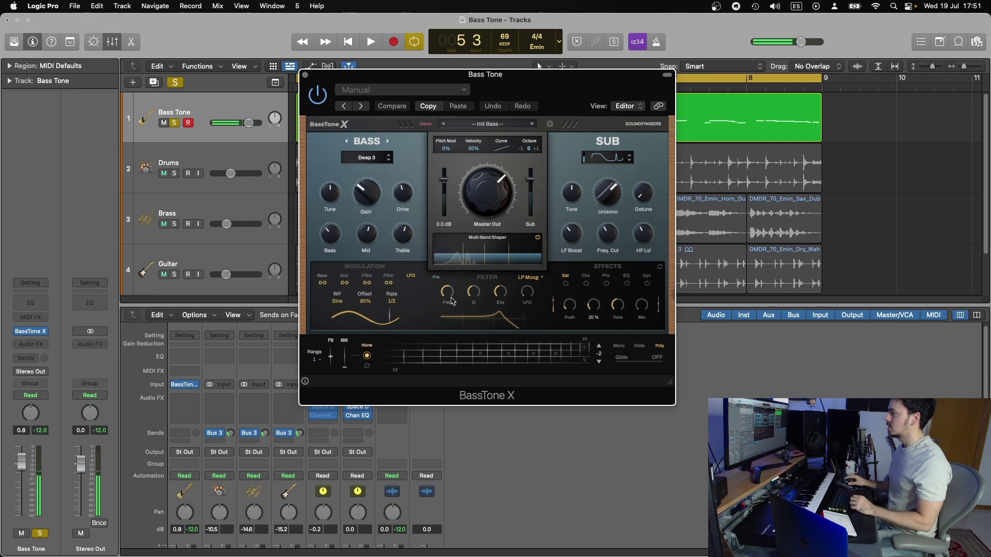
pyautogui.click(529, 278)
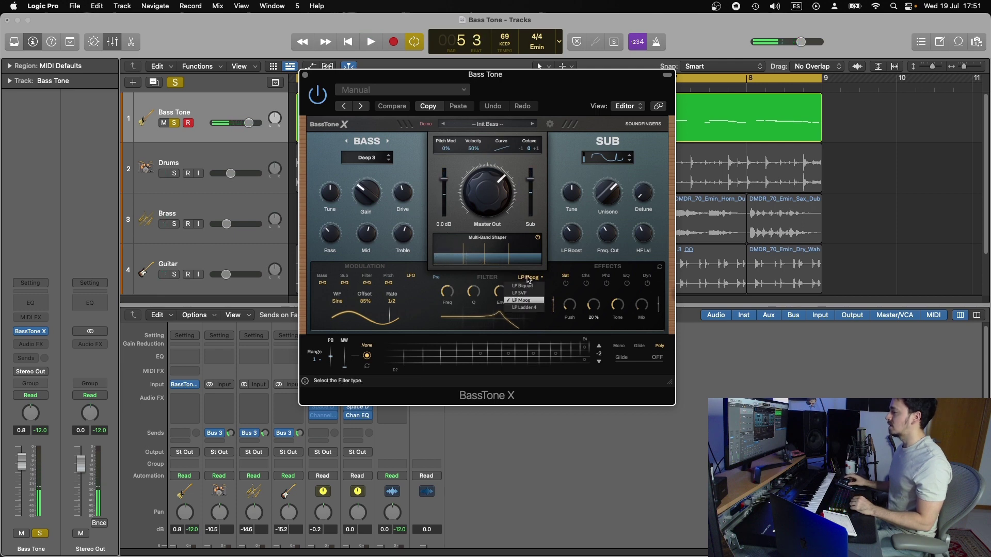
pyautogui.click(522, 285)
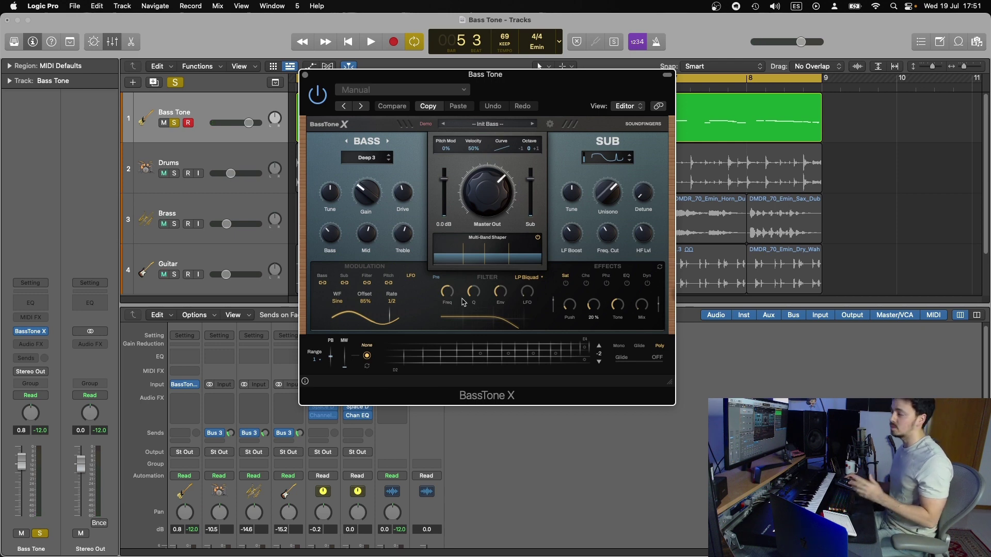
# - Play the loop and lower the filter's cutoff frequency
pyautogui.press('space')
pyautogui.scroll(-3, 446, 295)
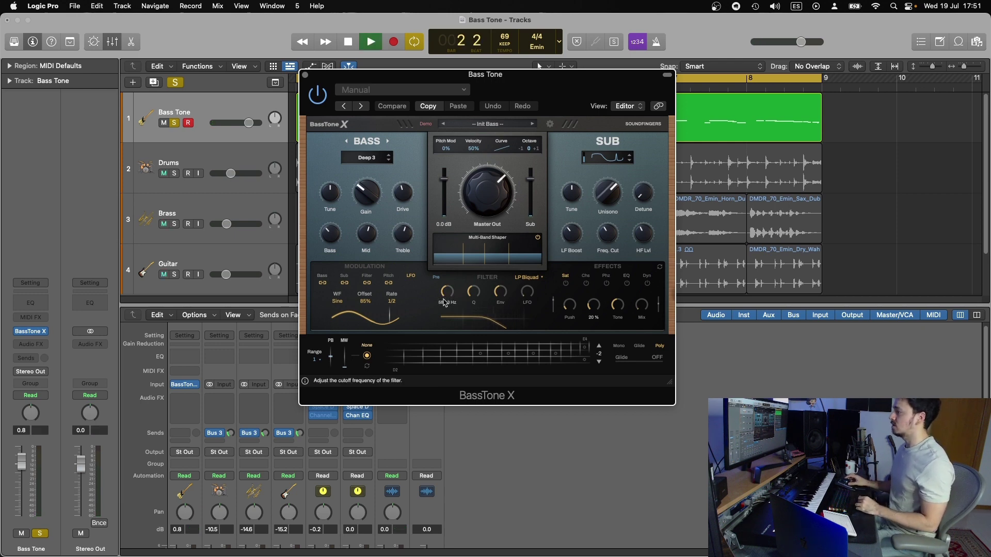
pyautogui.scroll(-3, 446, 295)
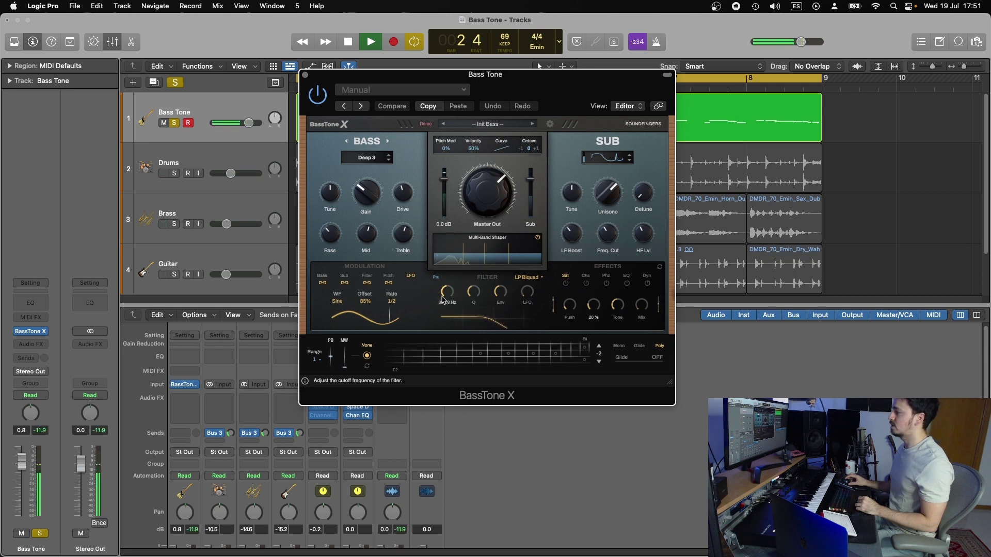
pyautogui.scroll(-3, 444, 299)
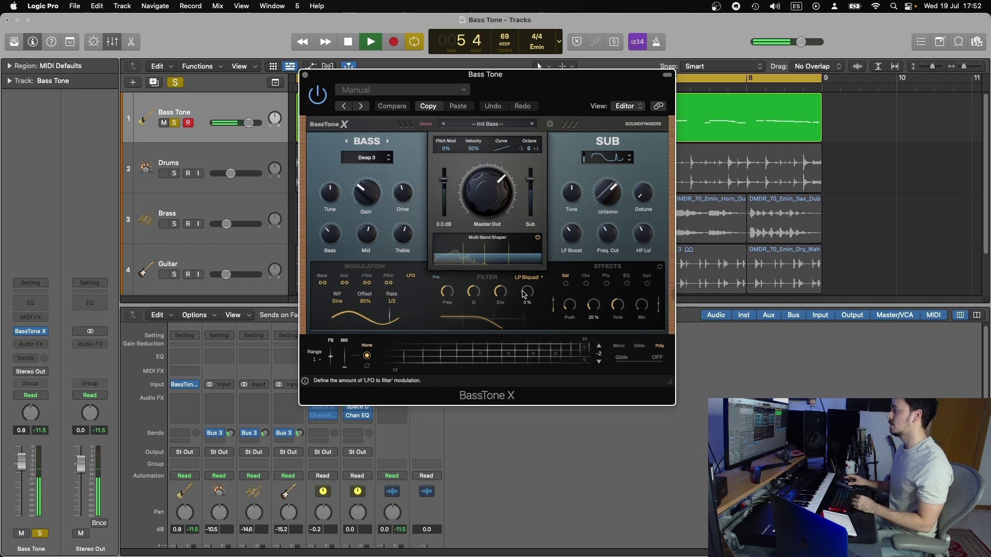
# - Raise the LFO-to-filter modulation amount to about 75 %, and stop playback
pyautogui.moveTo(523, 293); pyautogui.dragTo(537, 237)
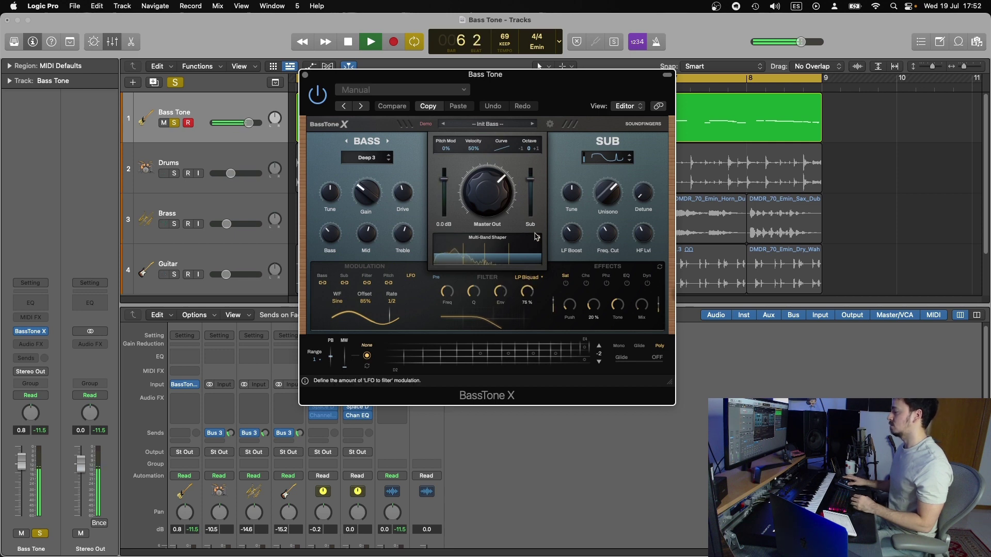
pyautogui.moveTo(525, 311); pyautogui.dragTo(525, 298)
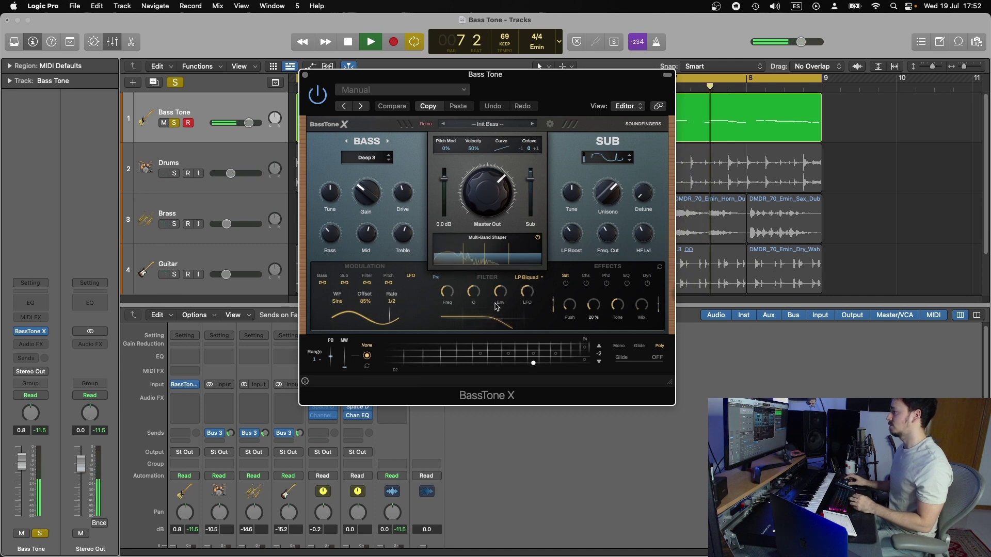
pyautogui.press('space')
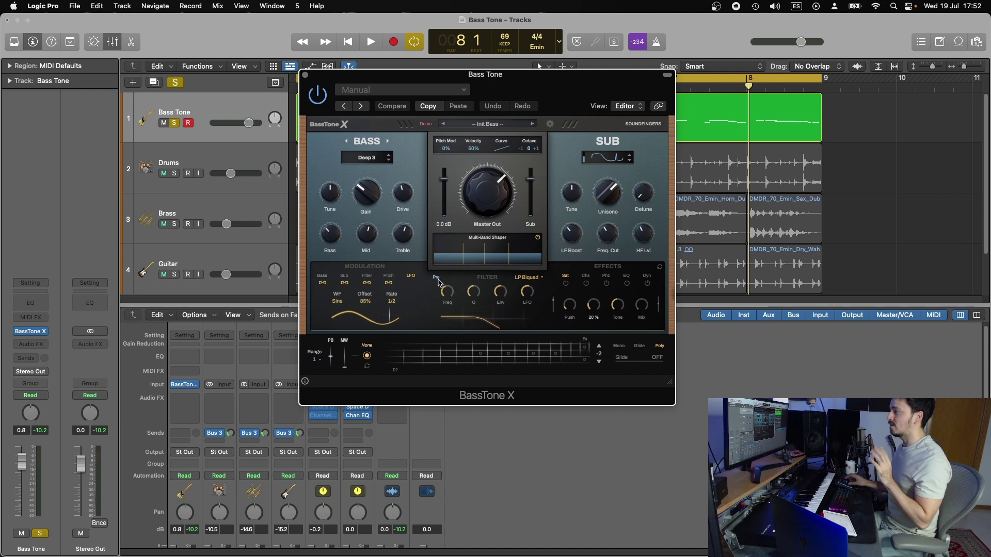
# - Switch the filter's position back and forth between Pre and Post, and leave it on Post
pyautogui.click(438, 280)
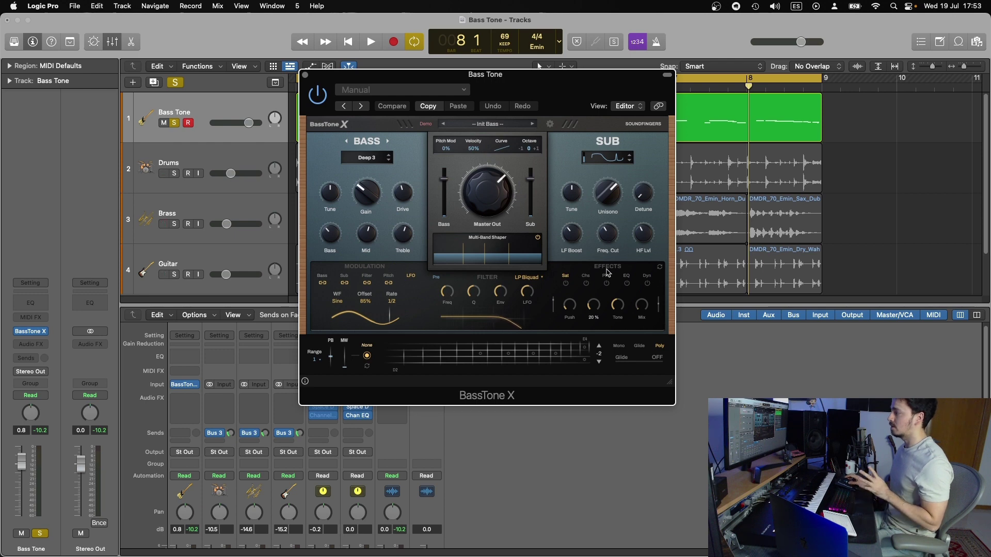
pyautogui.click(437, 278)
pyautogui.click(438, 279)
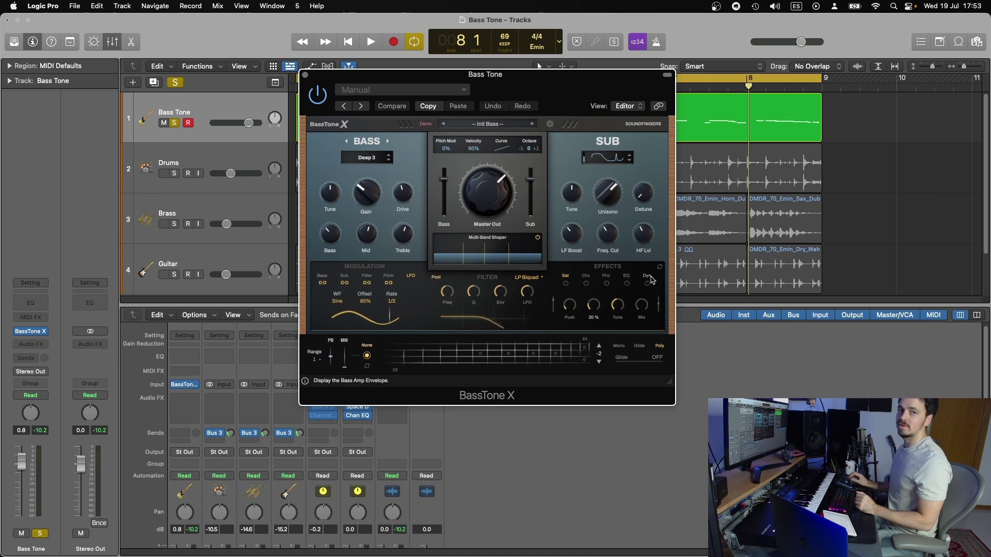
pyautogui.click(436, 279)
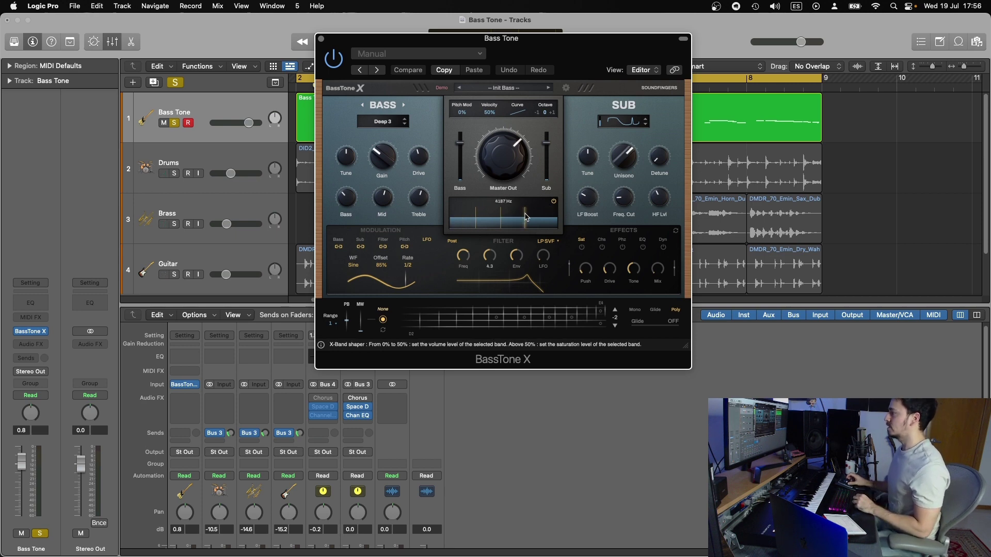
# - Shift the Multi-Band Shaper's upper crossover frequencies, and try the second band at levels between 42 % and 100 %
pyautogui.moveTo(525, 217); pyautogui.dragTo(503, 218)
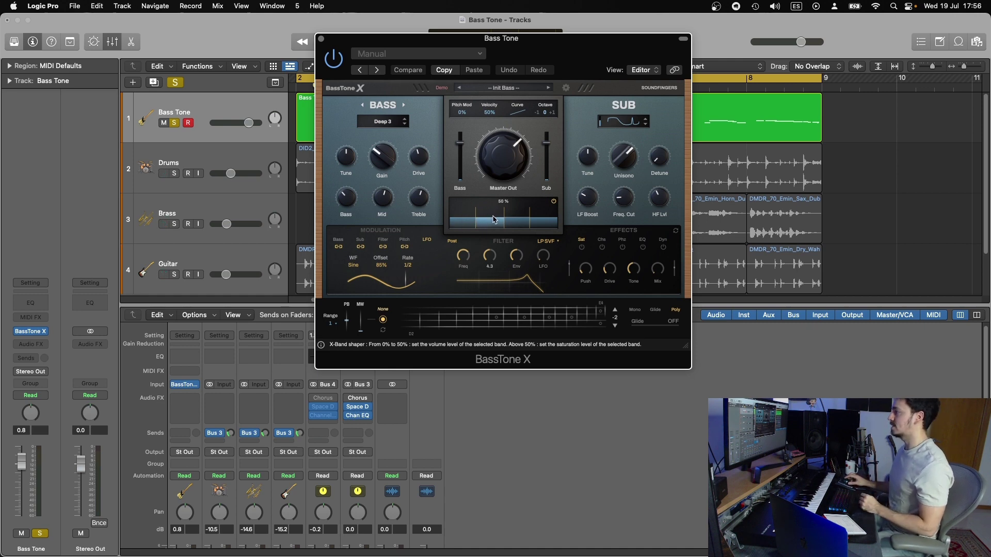
pyautogui.moveTo(494, 221); pyautogui.dragTo(493, 224)
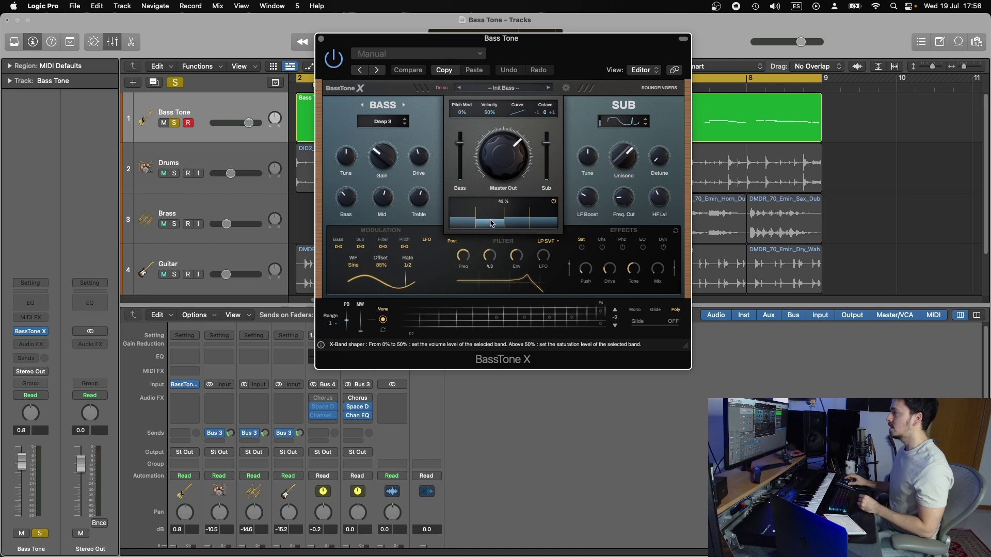
pyautogui.moveTo(491, 225); pyautogui.dragTo(493, 219)
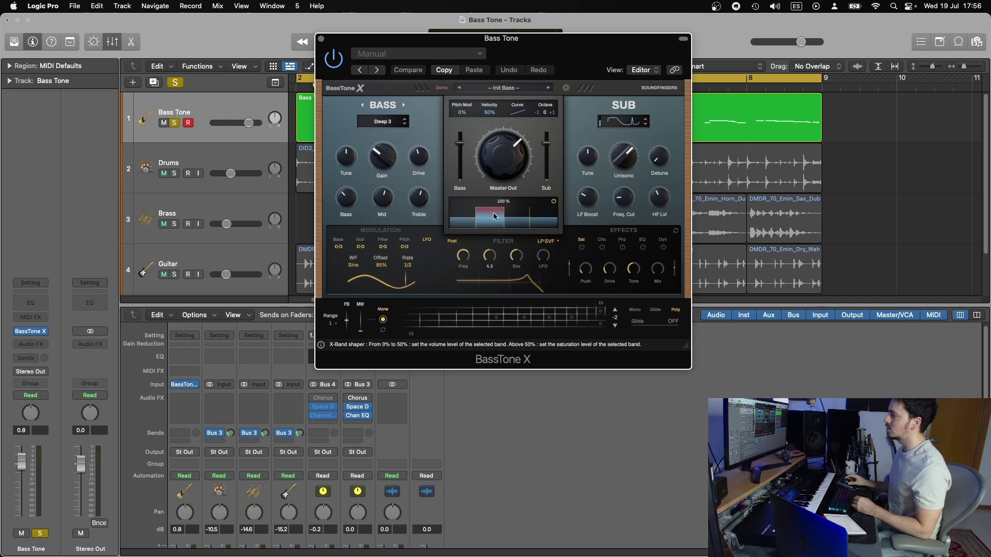
pyautogui.moveTo(494, 212); pyautogui.dragTo(493, 214)
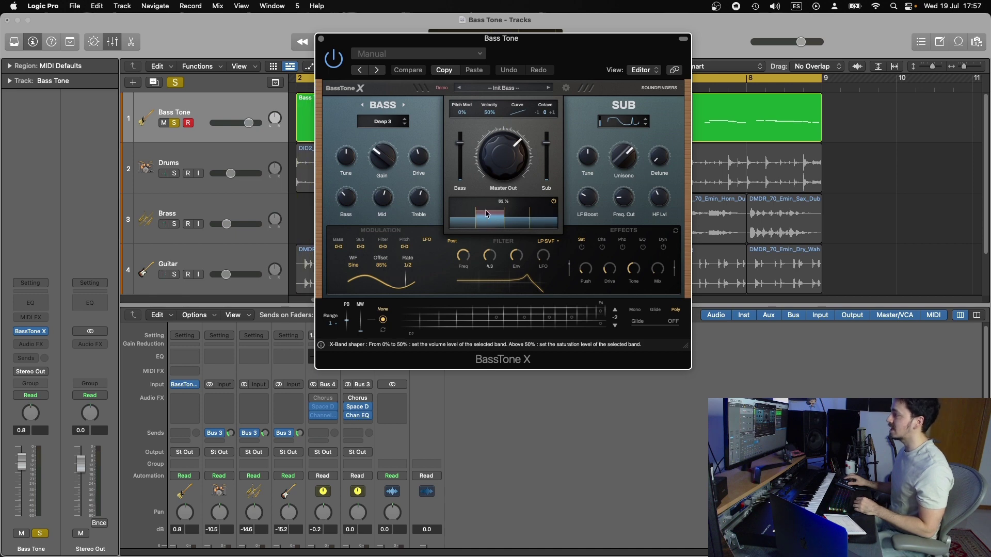
# - Lower the Multi-Band Shaper's second band, and bring its first and fourth bands to moderate saturation levels while the loop plays
pyautogui.moveTo(487, 214)
pyautogui.mouseDown()
pyautogui.moveTo(483, 226)
pyautogui.moveTo(537, 212)
pyautogui.mouseUp()
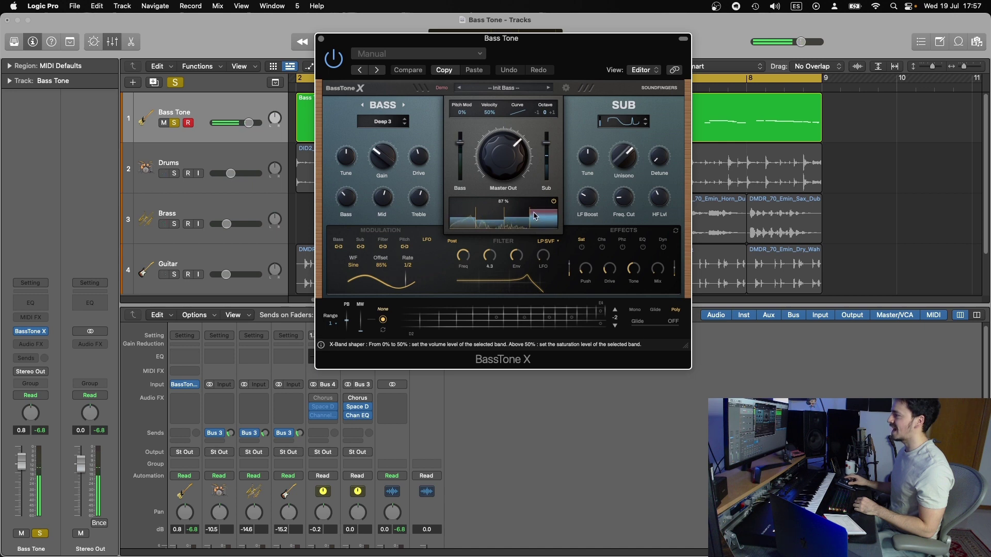
pyautogui.scroll(-2, 539, 215)
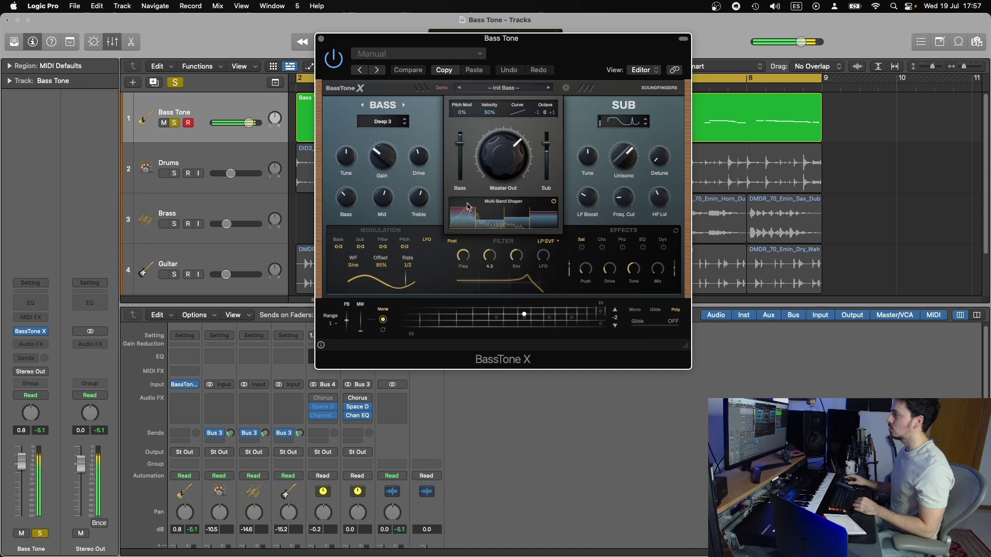
pyautogui.scroll(-10, 467, 211)
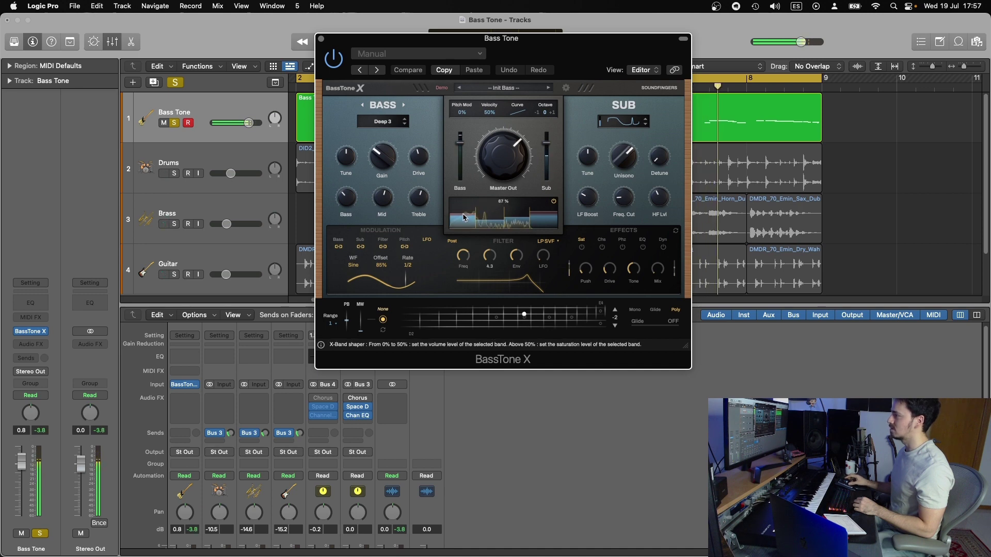
# - Unsolo the Bass Tone track and rebalance the Multi-Band Shaper's bands against the full mix, trying the third band at 75 %
pyautogui.press('s')
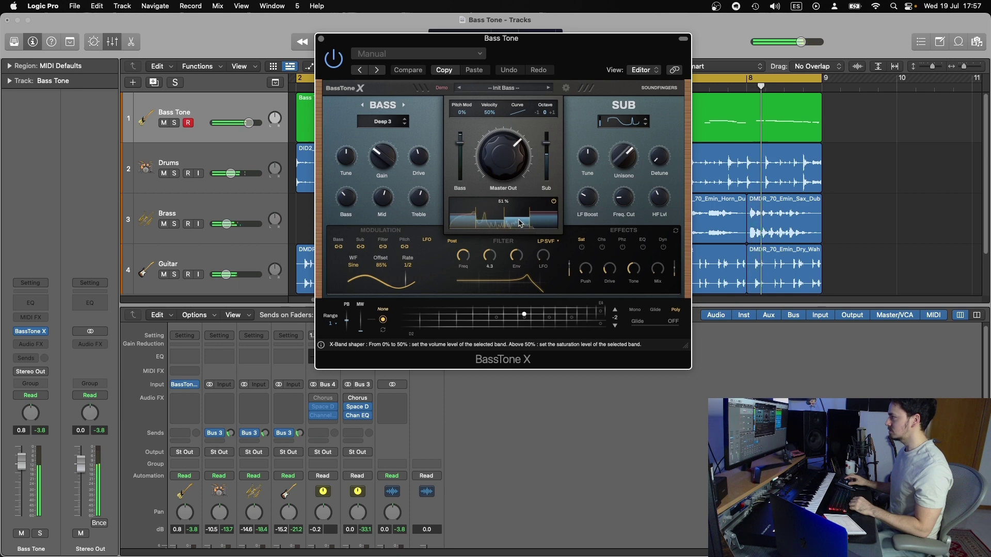
pyautogui.scroll(-3, 516, 223)
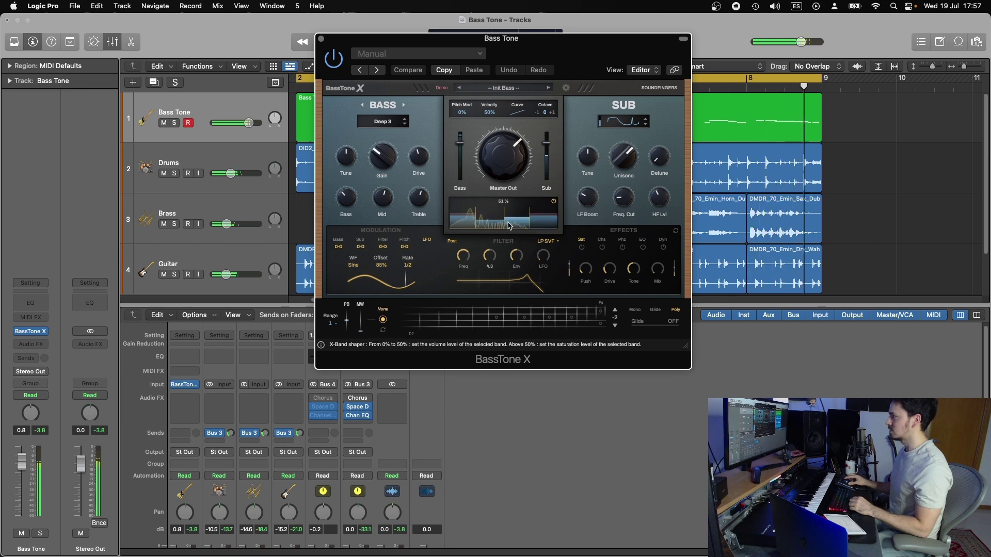
pyautogui.scroll(5, 510, 221)
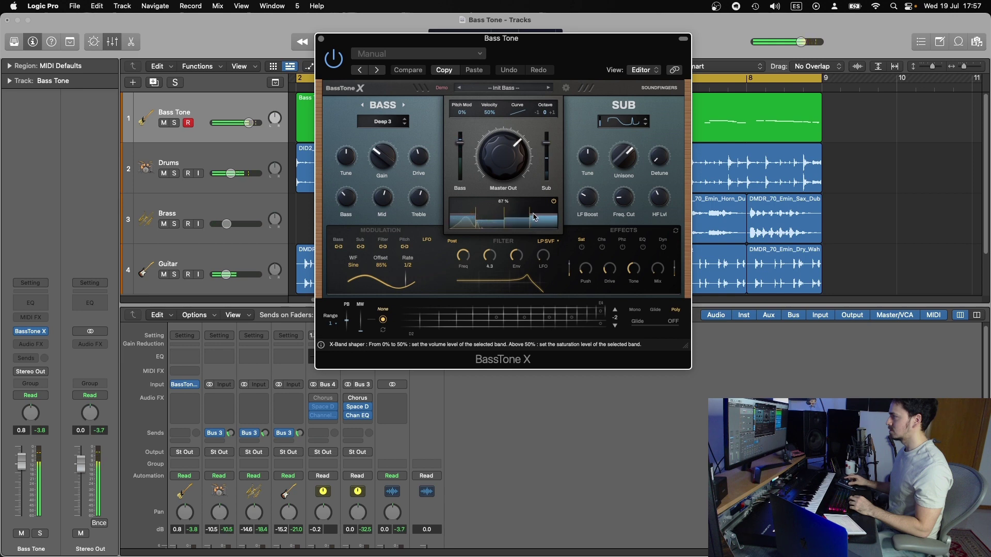
pyautogui.scroll(-5, 503, 224)
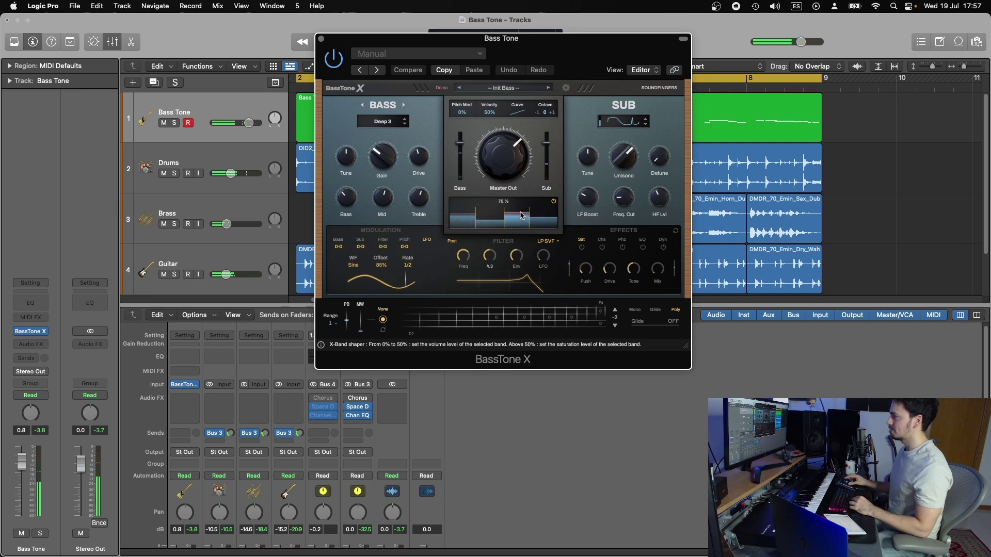
pyautogui.scroll(-4, 523, 216)
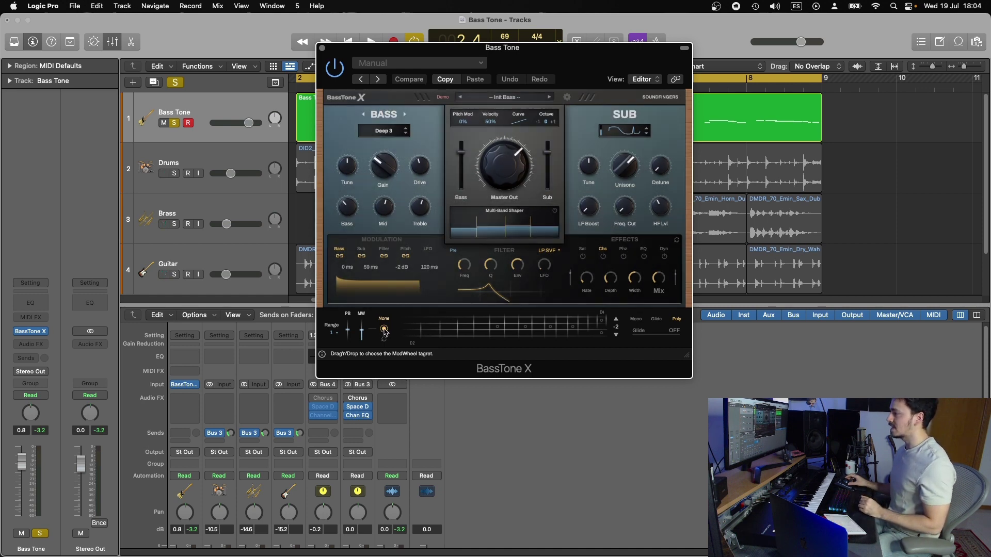
# - Assign the mod wheel to the filter frequency, and sweep it during playback, first on the soloed bass and again with the full mix
pyautogui.moveTo(384, 332); pyautogui.dragTo(466, 271)
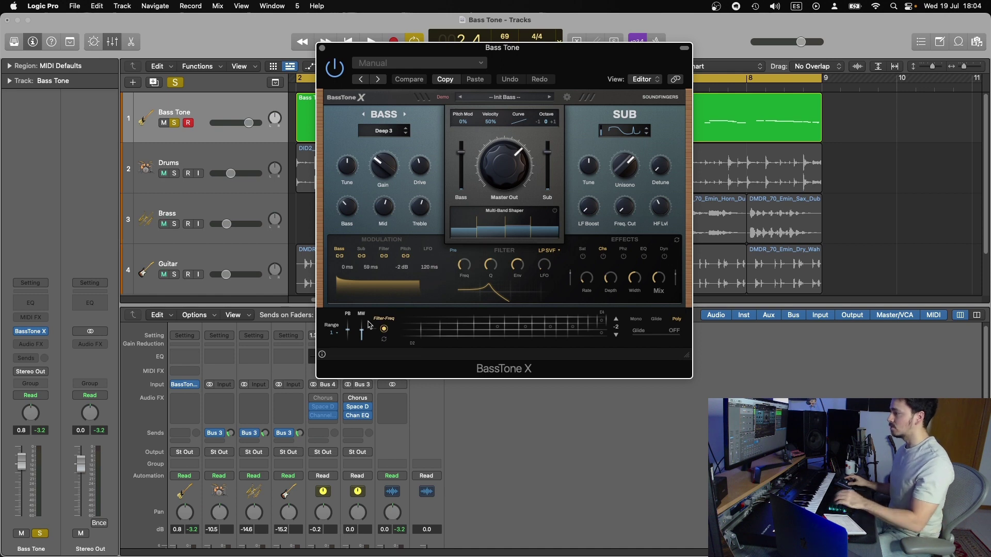
pyautogui.press('space')
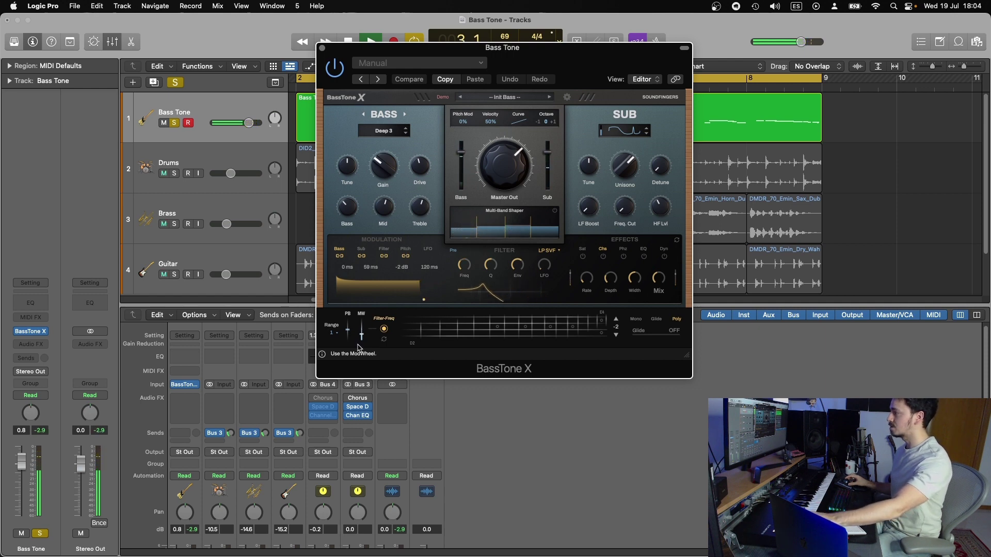
pyautogui.moveTo(362, 335)
pyautogui.mouseDown()
pyautogui.moveTo(363, 324)
pyautogui.moveTo(361, 346)
pyautogui.mouseUp()
pyautogui.press('s')
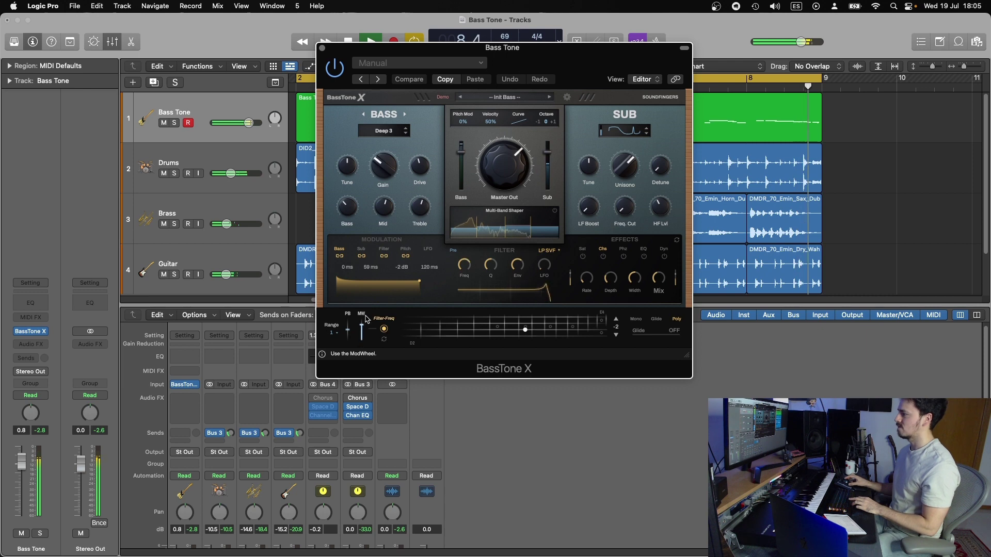
pyautogui.press('space')
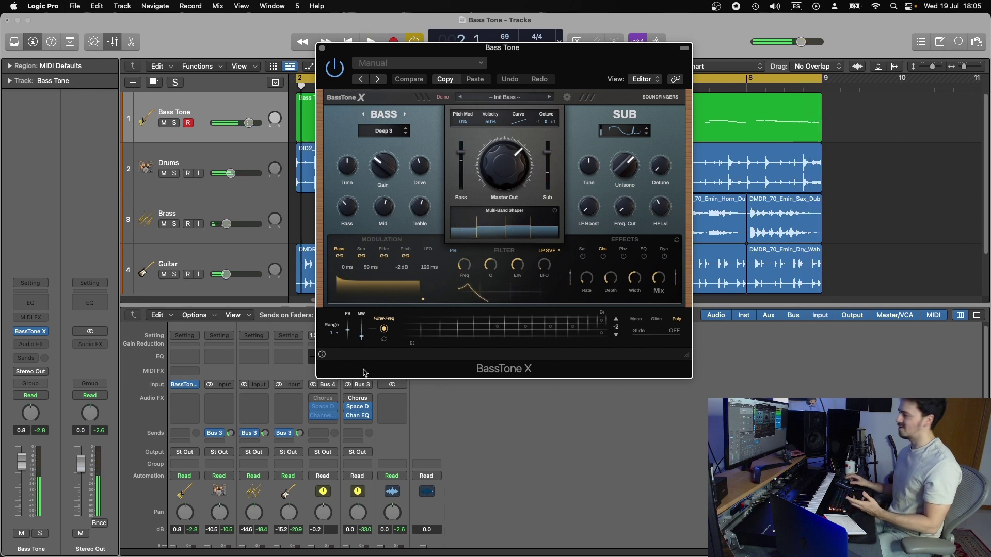
# - Reassign the mod wheel to the sub's Unisono amount, and try the sub's LF Boost as another target
pyautogui.moveTo(623, 159)
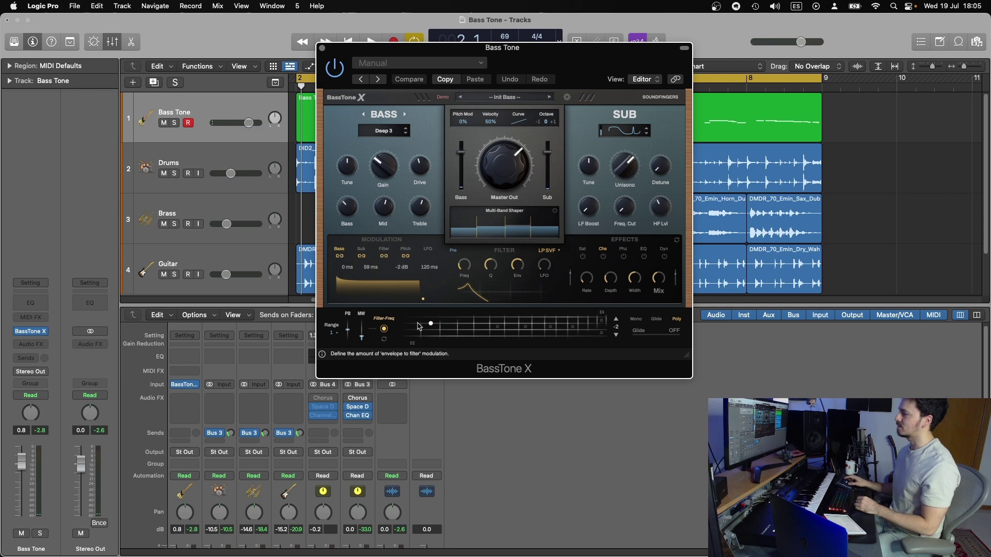
pyautogui.moveTo(522, 216); pyautogui.dragTo(624, 167)
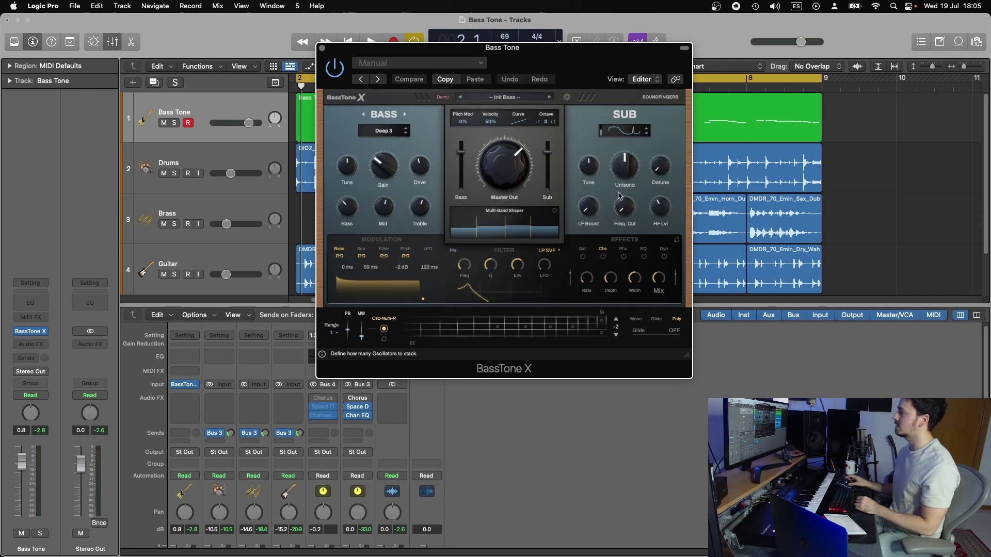
pyautogui.moveTo(536, 222); pyautogui.dragTo(589, 217)
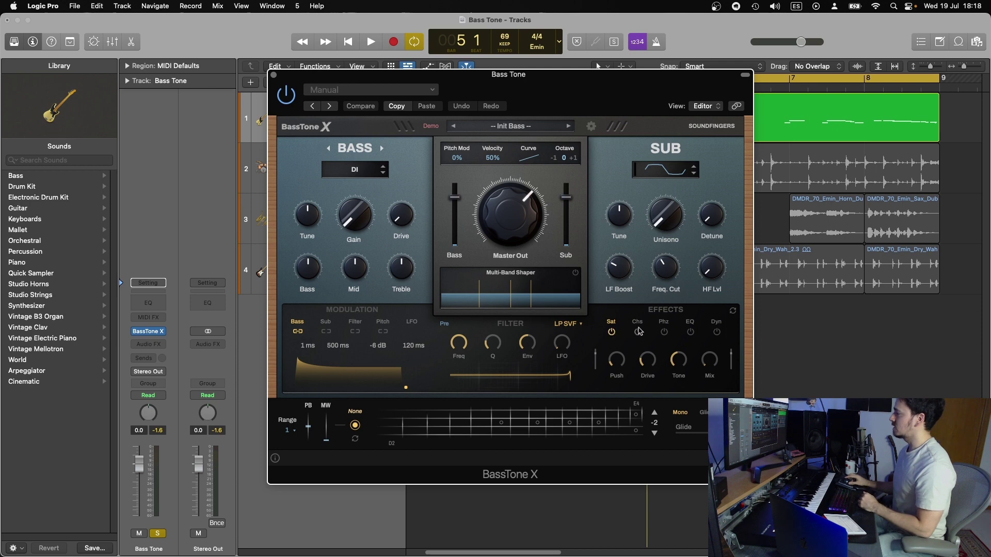
# - Play the soloed bass with the saturation mix at 23 %, enable the chorus, and look through the chorus and phaser settings
pyautogui.press('space')
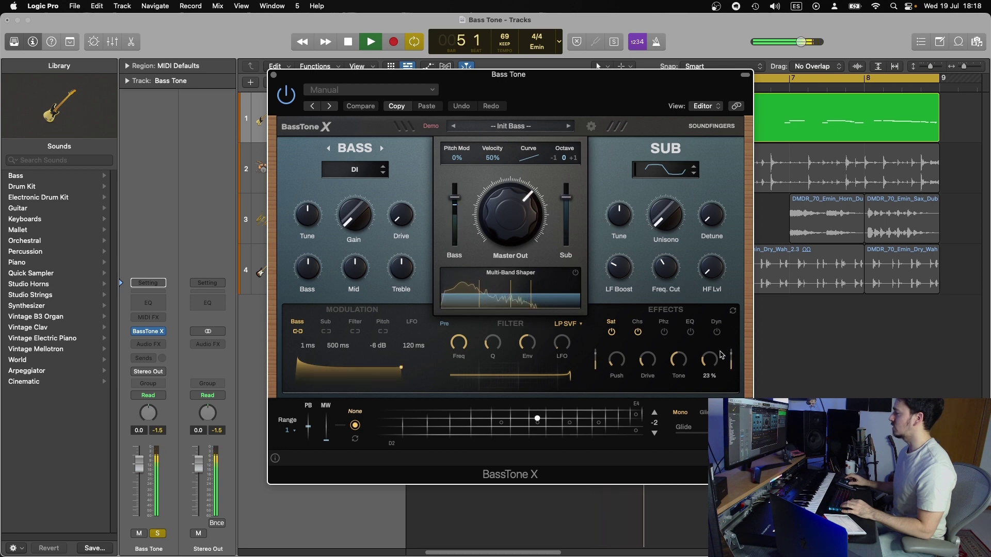
pyautogui.moveTo(711, 361)
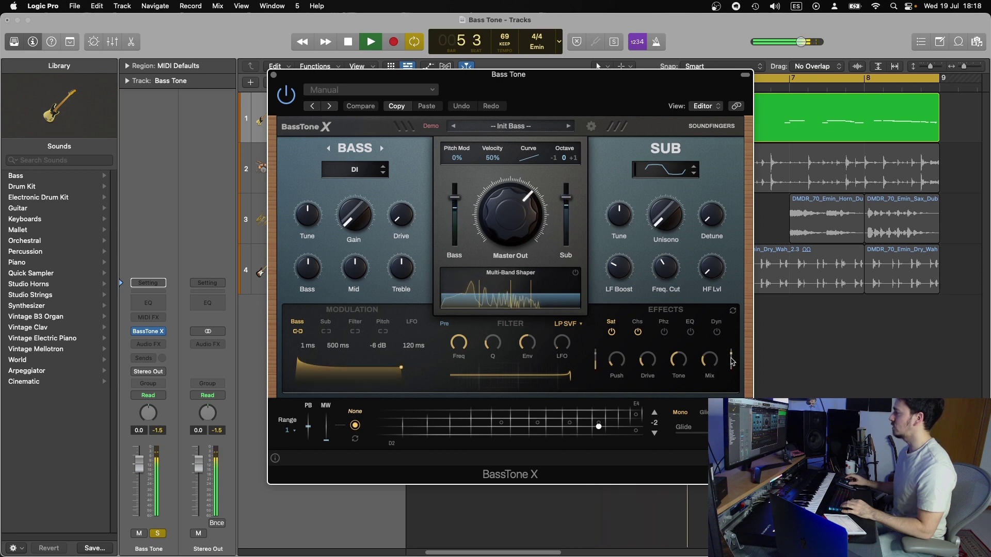
pyautogui.click(637, 321)
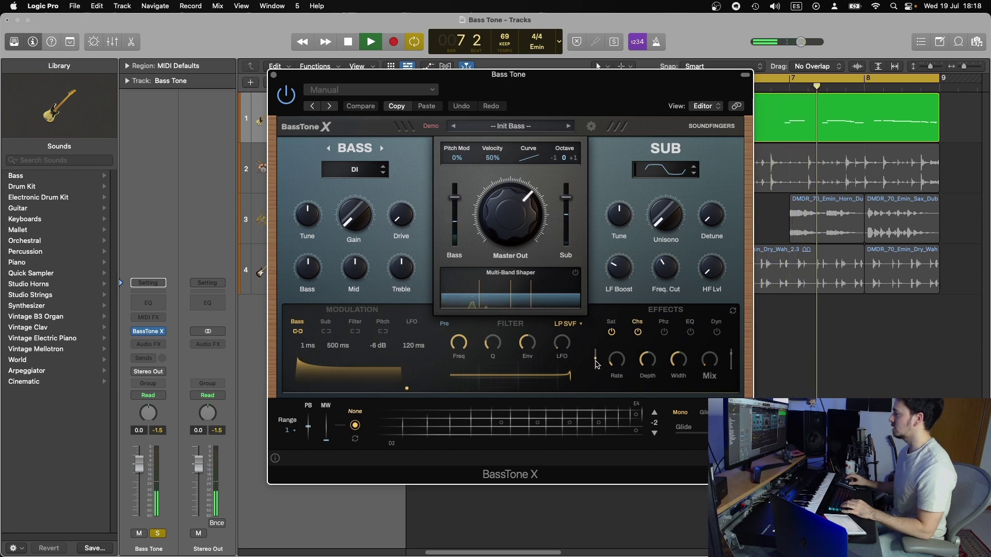
pyautogui.click(638, 332)
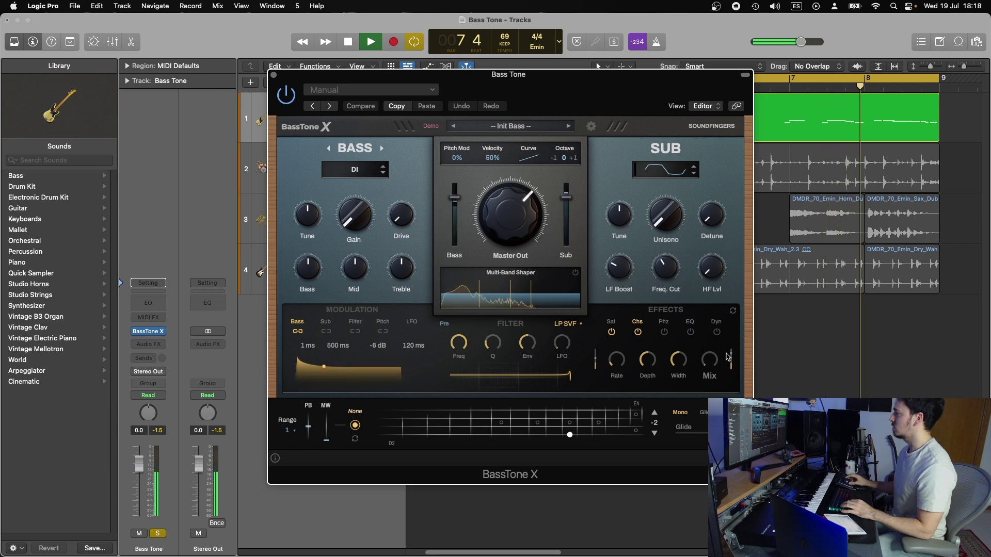
pyautogui.click(665, 333)
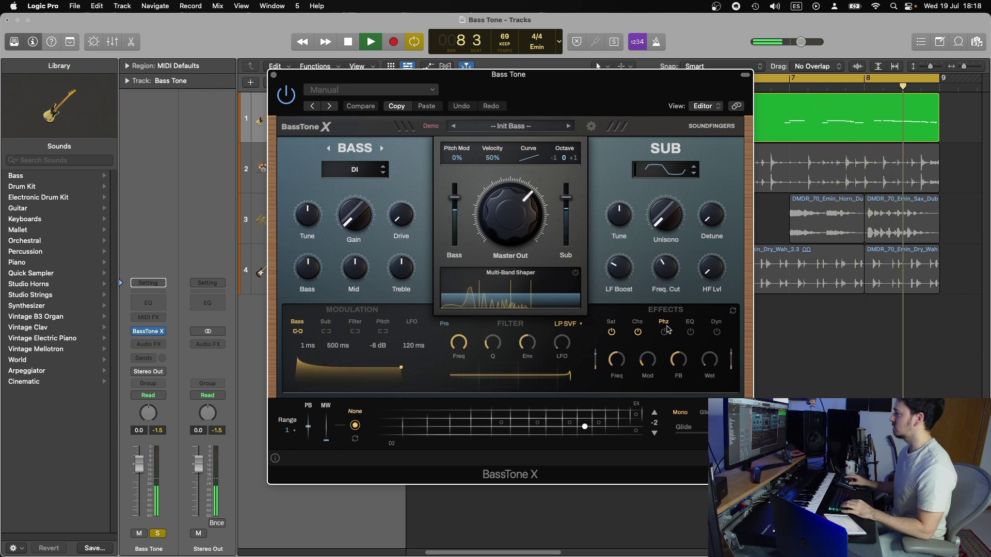
pyautogui.click(612, 328)
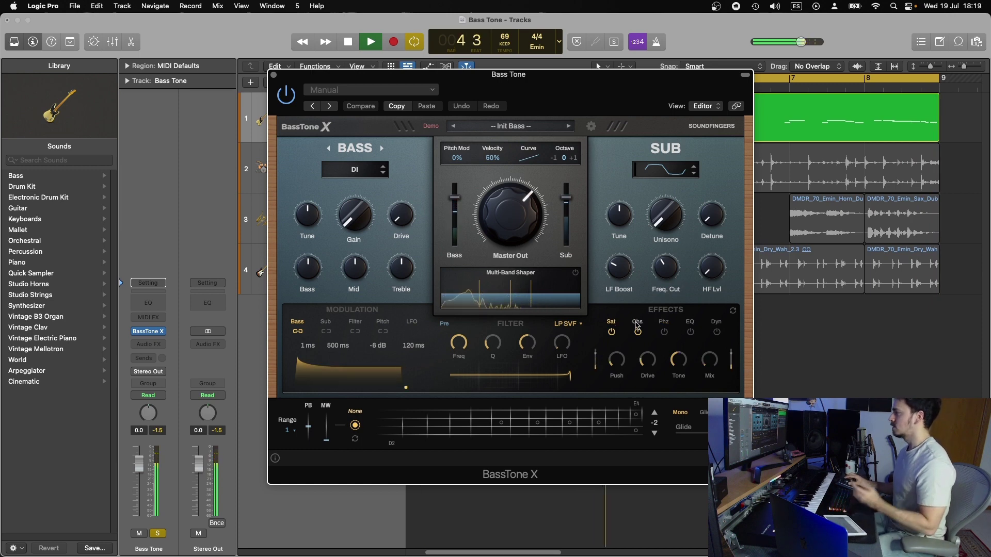
# - Set the chorus mix to 49 %, and enable the phaser with a raised Wet amount while the bass plays
pyautogui.click(638, 323)
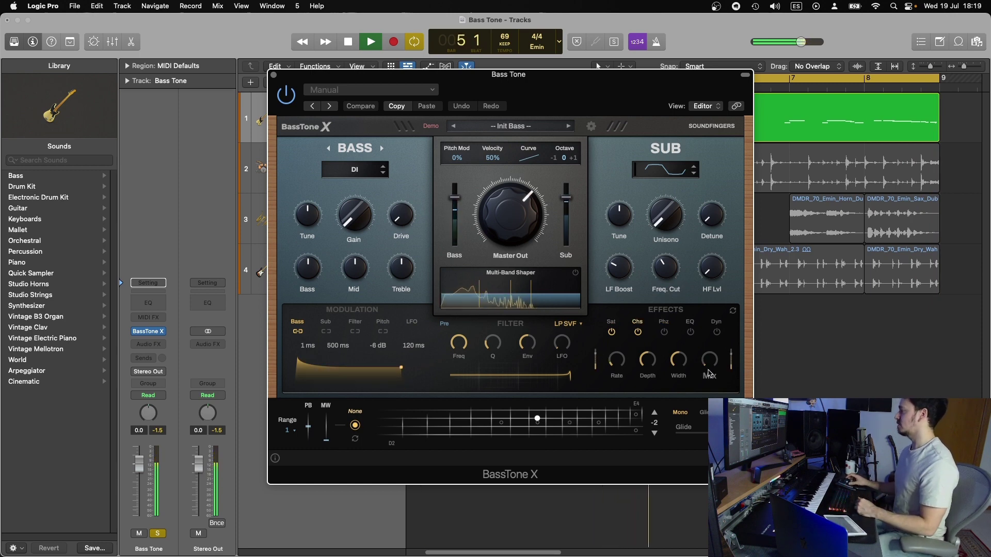
pyautogui.moveTo(709, 359); pyautogui.dragTo(707, 302)
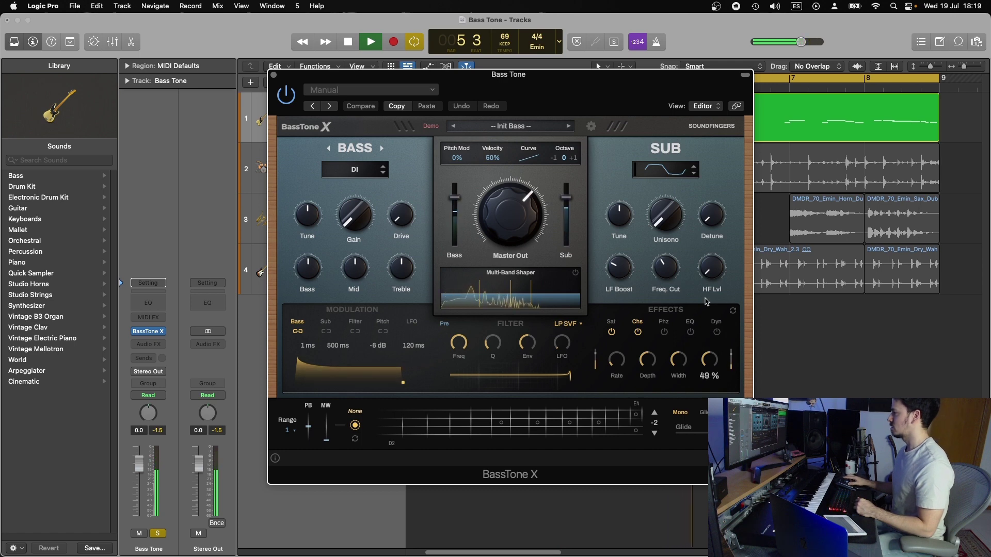
pyautogui.click(664, 332)
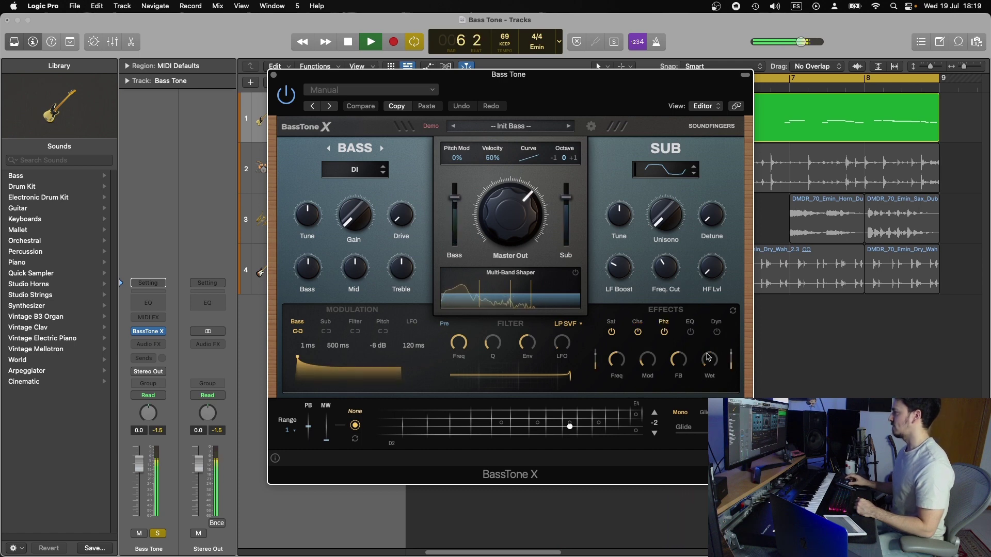
pyautogui.moveTo(709, 360)
pyautogui.mouseDown()
pyautogui.moveTo(700, 304)
pyautogui.moveTo(708, 359)
pyautogui.mouseUp()
# - Unsolo the Bass Tone track, stop playback, and review the EQ, dynamics and saturation effect settings
pyautogui.press('s')
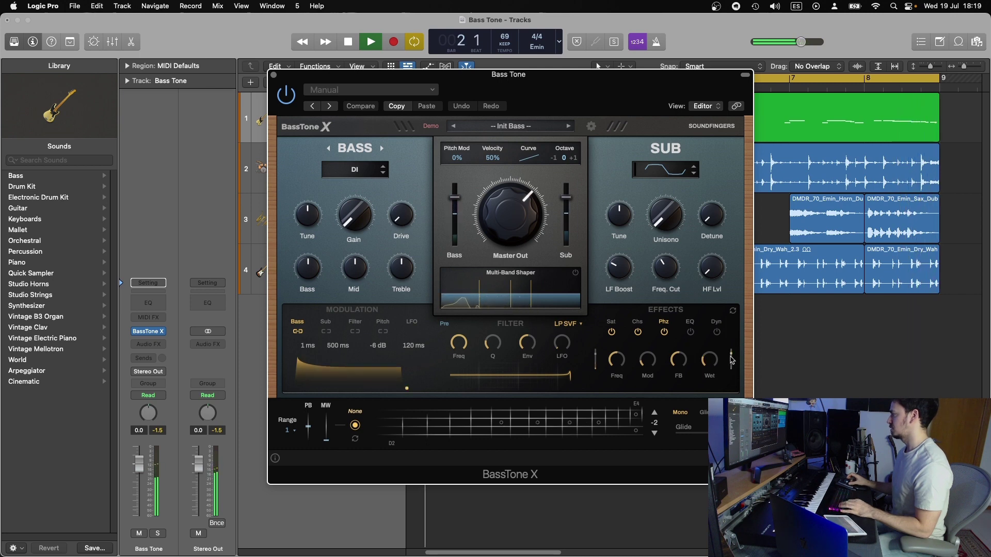
pyautogui.press('space')
pyautogui.click(716, 322)
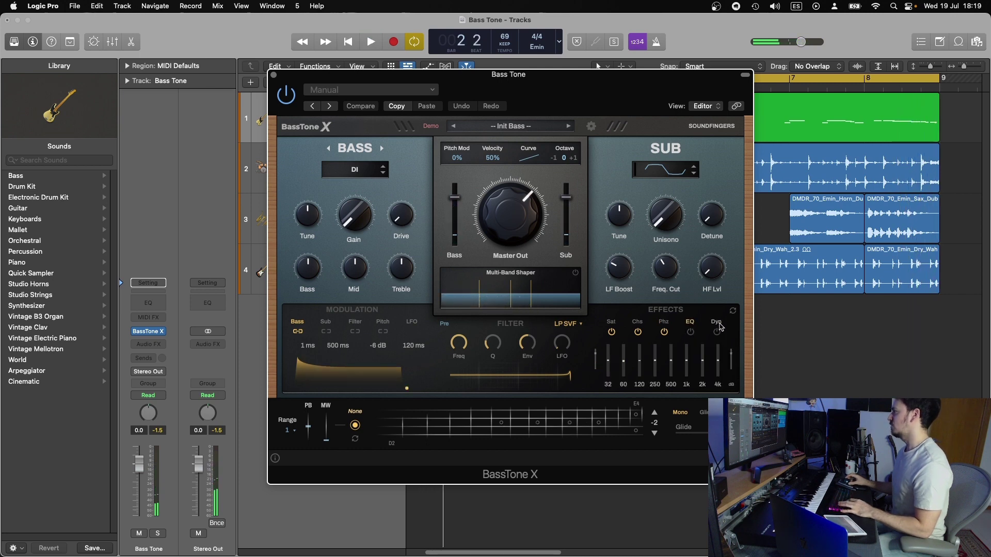
pyautogui.click(611, 322)
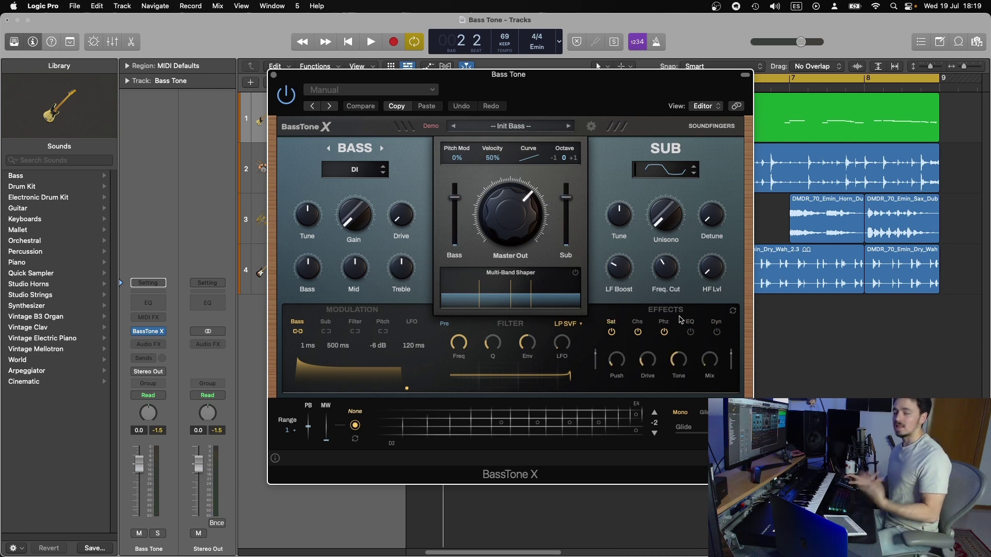
# - Play the full mix, try a second Sub oscillator in place of the Bass engine, and return it to Bass
pyautogui.press('space')
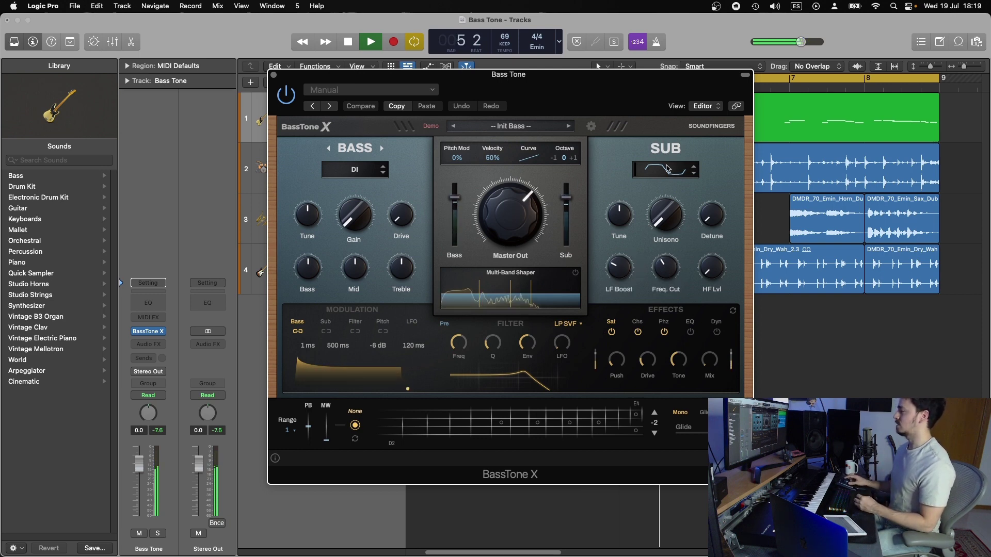
pyautogui.click(381, 148)
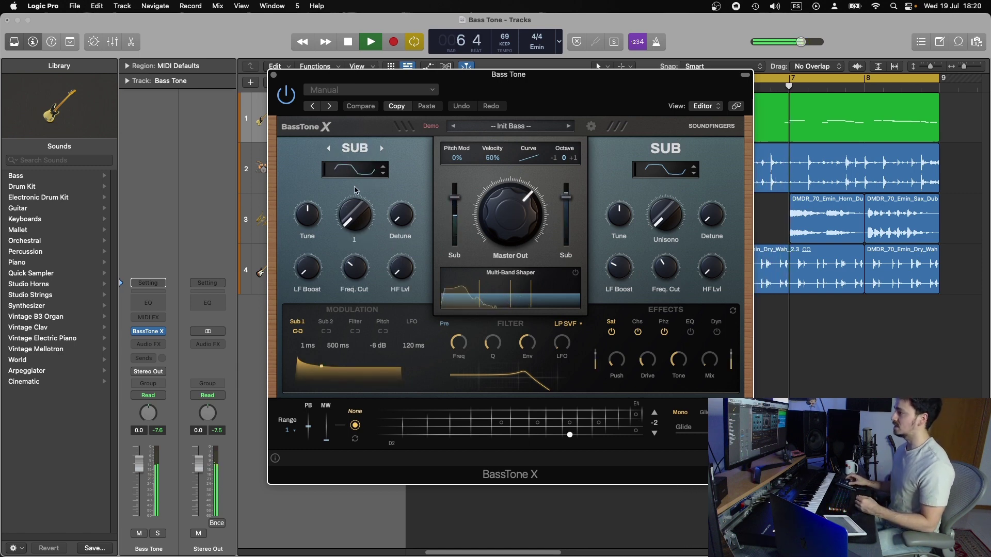
pyautogui.click(329, 148)
pyautogui.press('space')
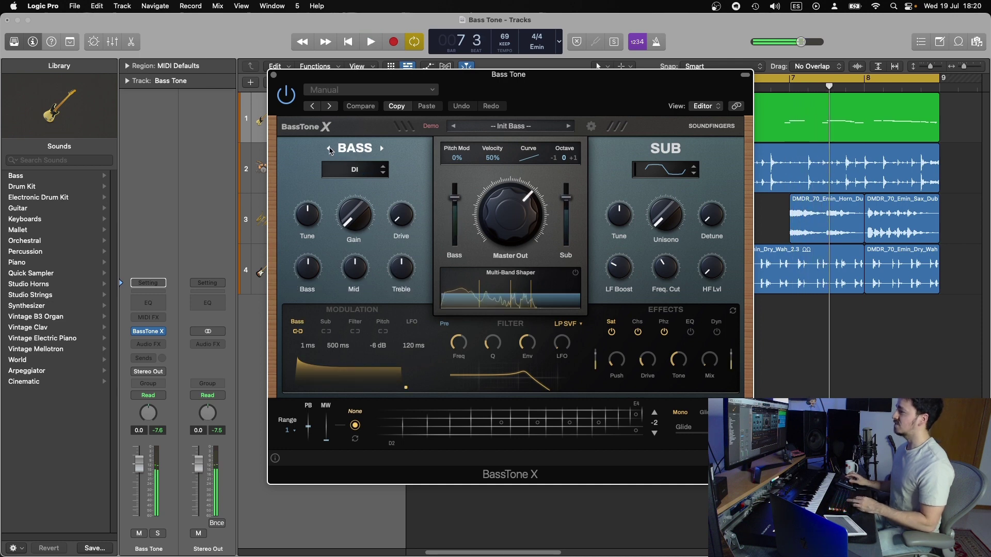